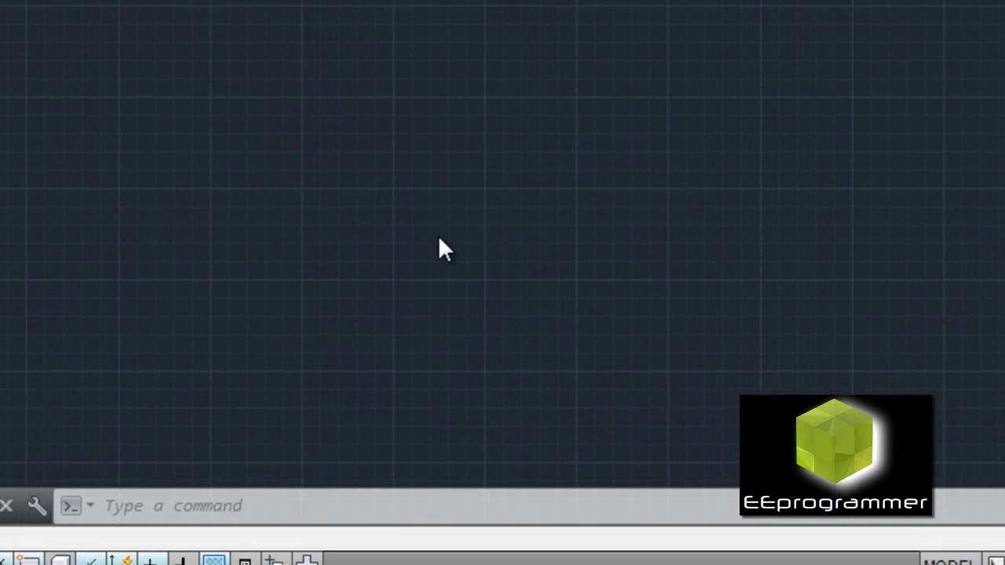
# Draw the slab's footprint rectangle with REC from two corners, then orbit into 3D.
pyautogui.write('rec')
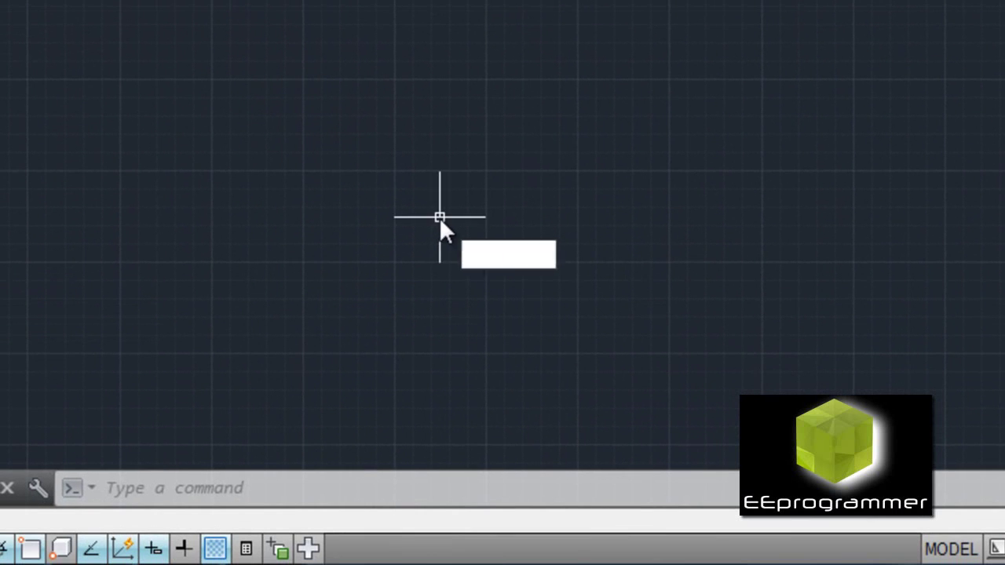
pyautogui.press('Return')
pyautogui.click(384, 188)
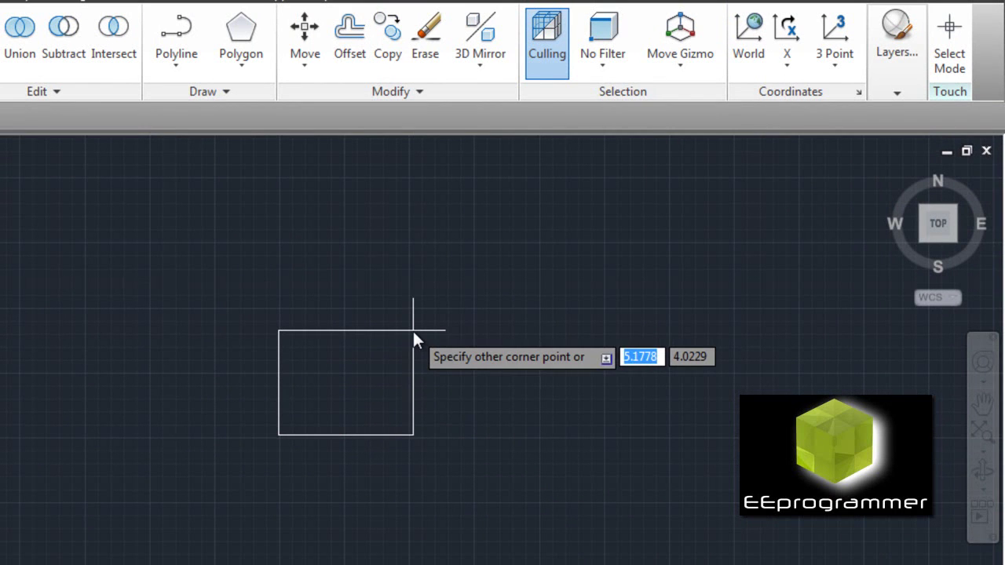
pyautogui.click(458, 329)
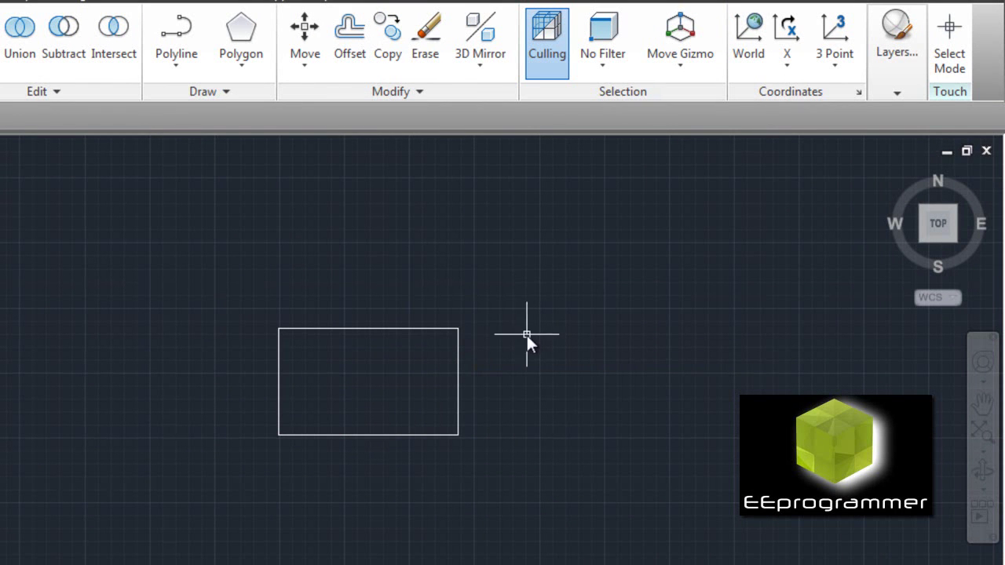
pyautogui.keyDown('shift'); pyautogui.moveTo(574, 321); pyautogui.dragTo(635, 173, button='middle'); pyautogui.keyUp('shift')
# Extrude the rectangle into a thin solid slab.
pyautogui.click(62, 31)
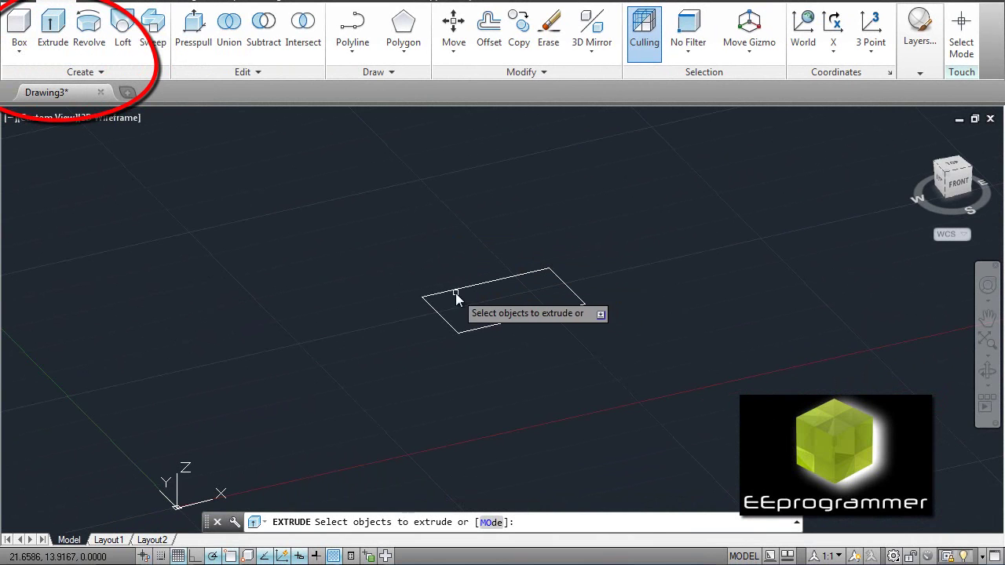
pyautogui.click(372, 223)
pyautogui.click(624, 367)
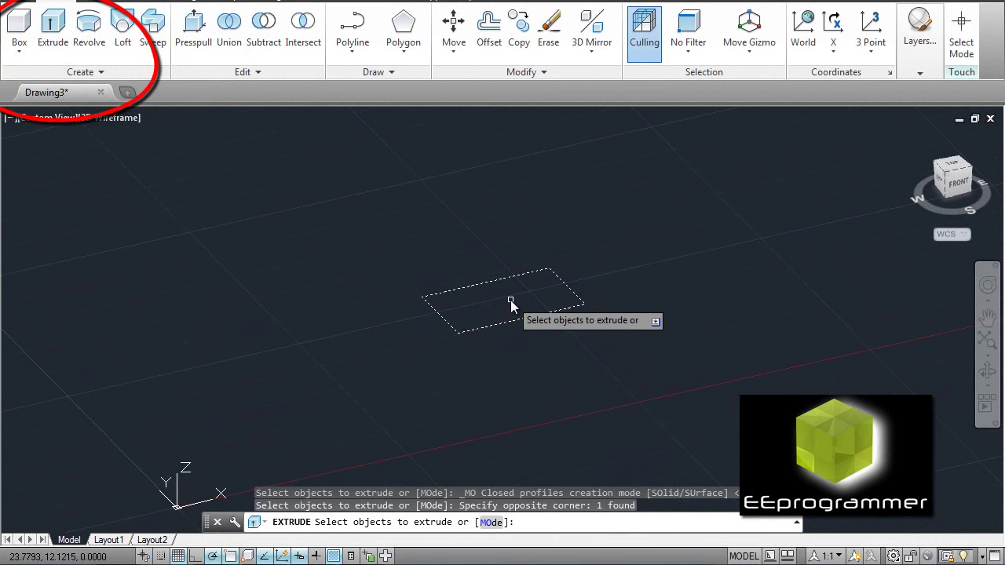
pyautogui.press('Return')
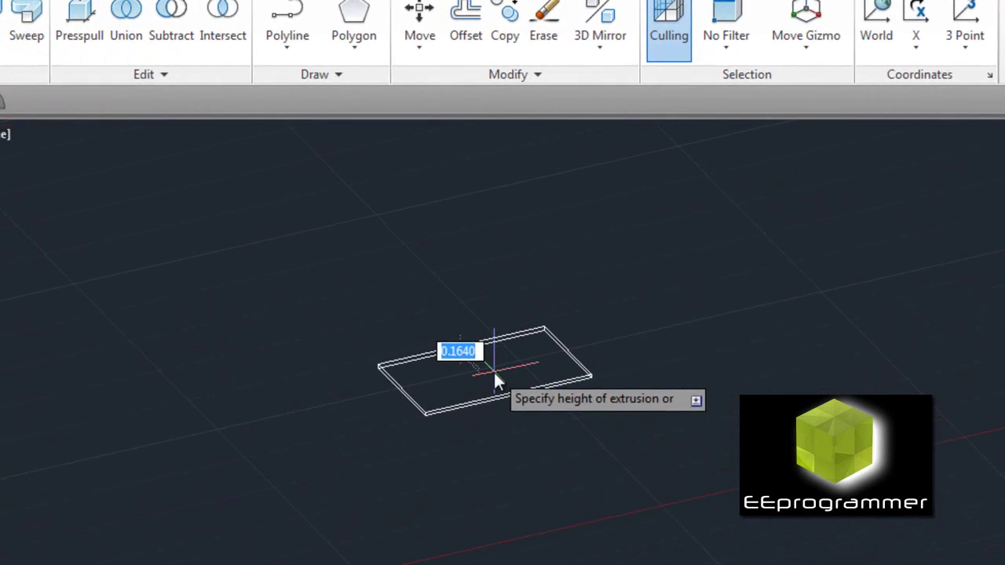
pyautogui.click(487, 399)
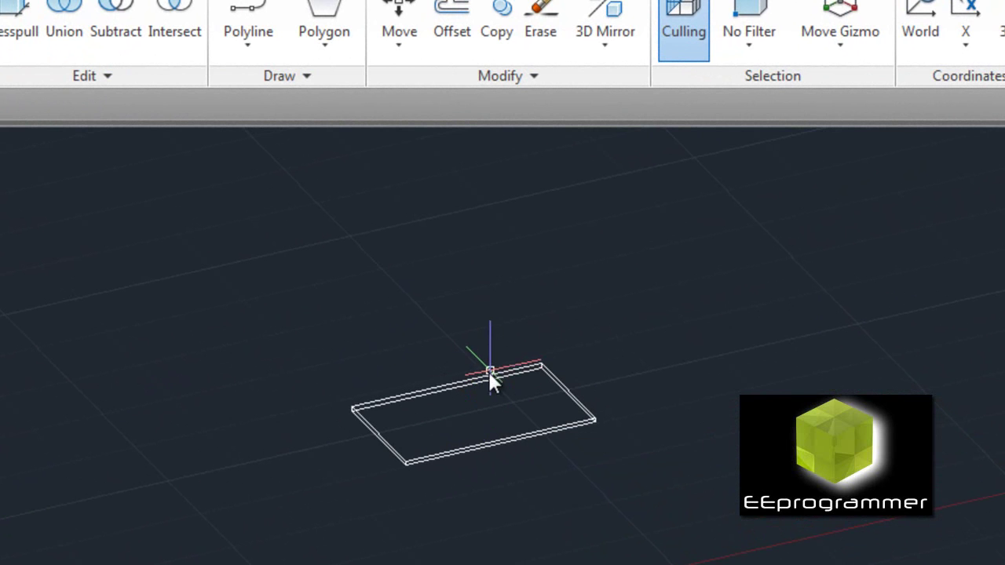
# Select the slab and stretch its height to make it noticeably thicker.
pyautogui.scroll(-6, 519, 468)
pyautogui.scroll(8, 516, 454)
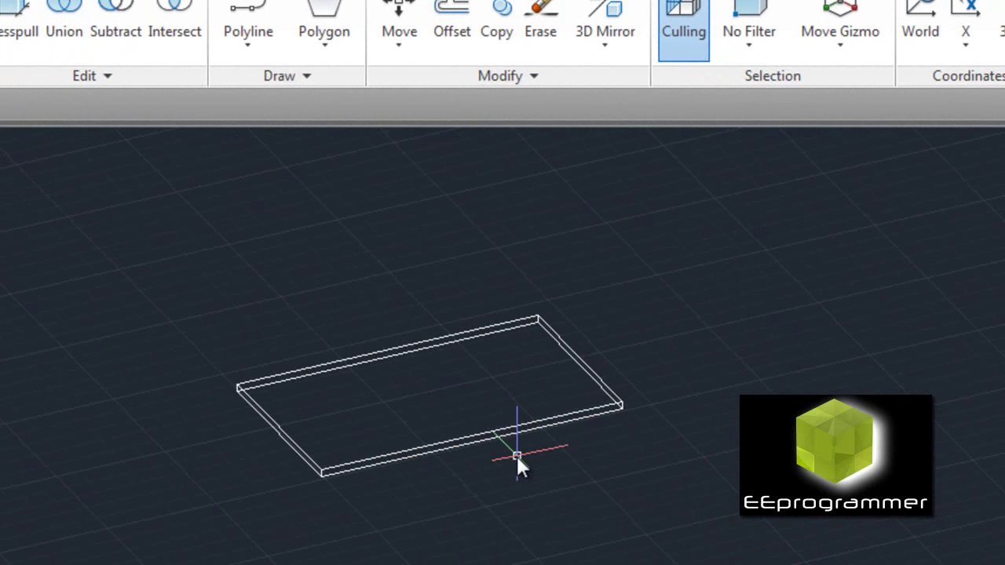
pyautogui.click(513, 437)
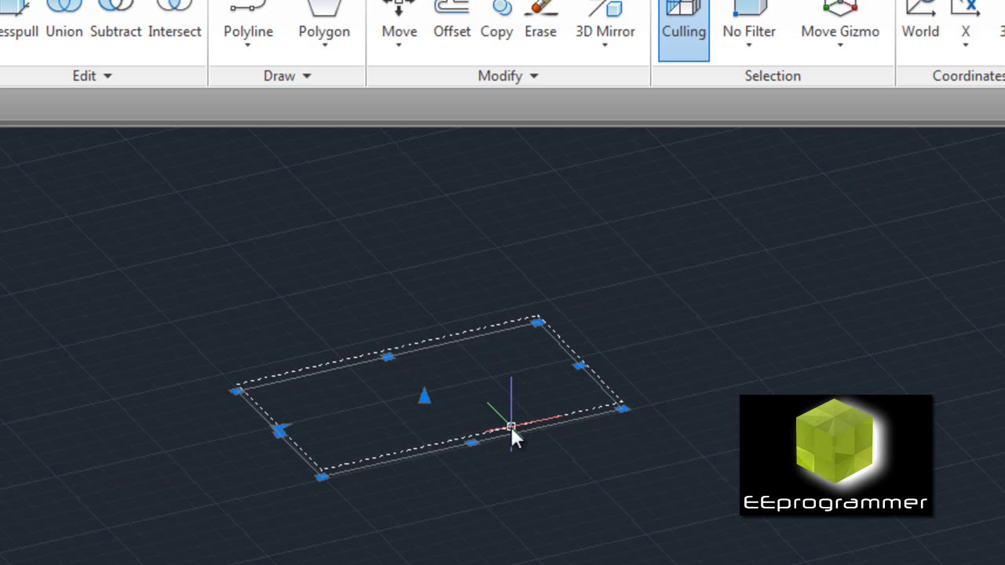
pyautogui.rightClick(512, 434)
pyautogui.press('Escape')
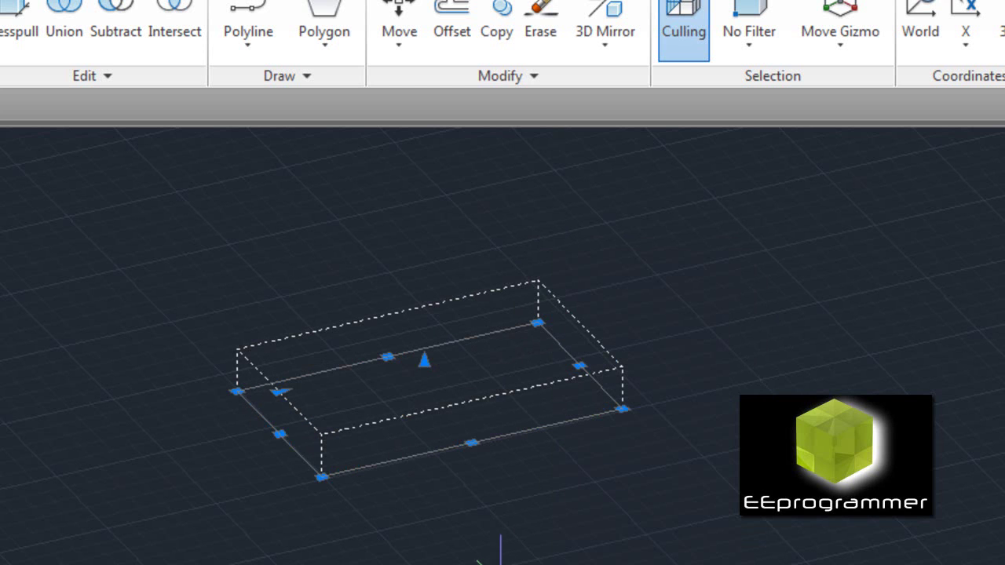
pyautogui.press('Escape')
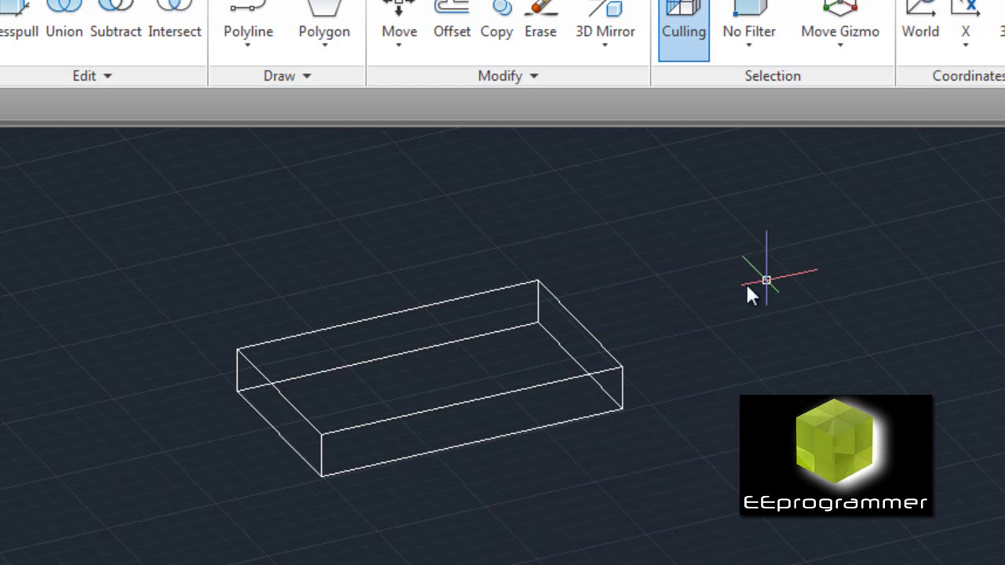
# From the Top view, draw a smaller rectangle anchored at the slab's corner.
pyautogui.click(1001, 157)
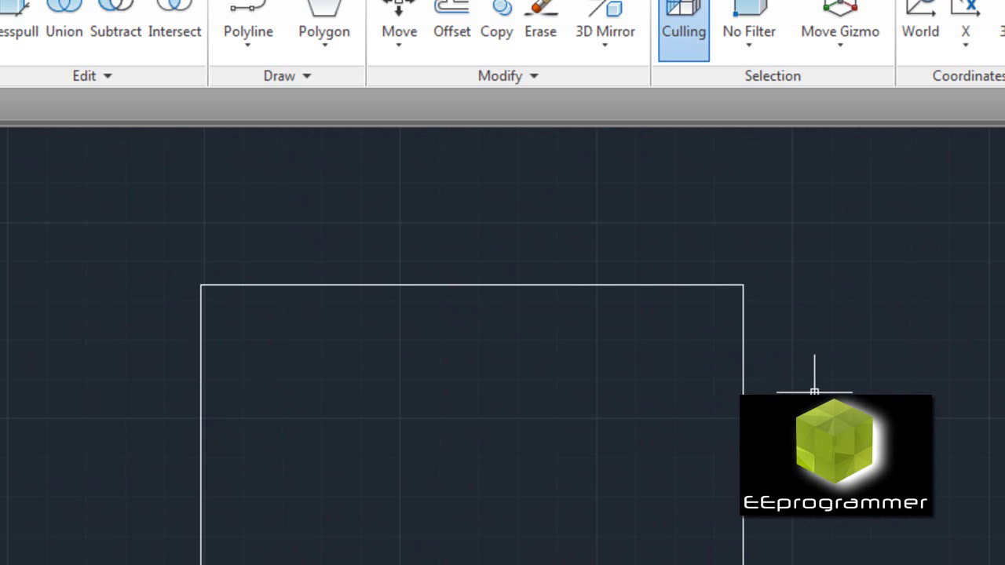
pyautogui.write('rec')
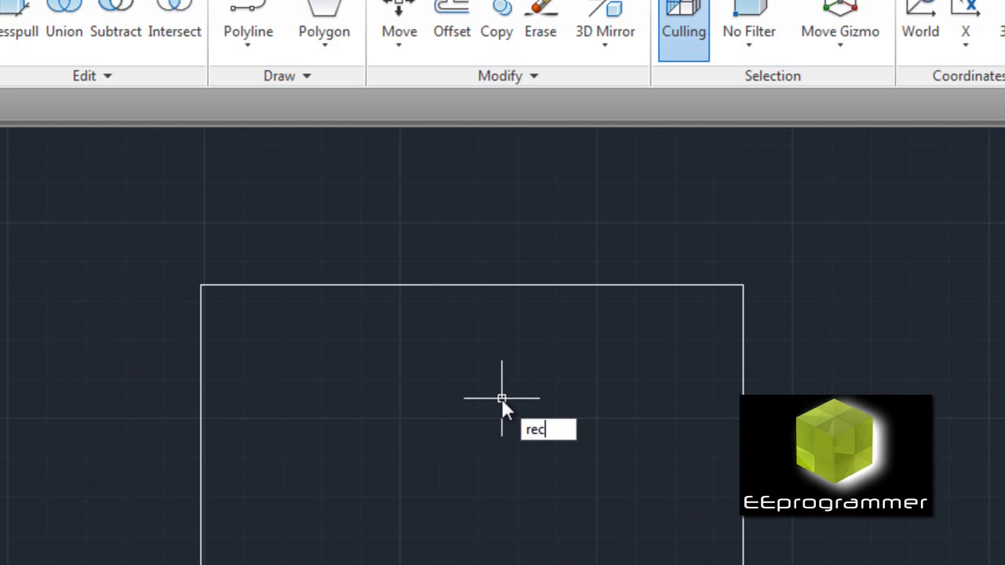
pyautogui.write('t')
pyautogui.press('Return')
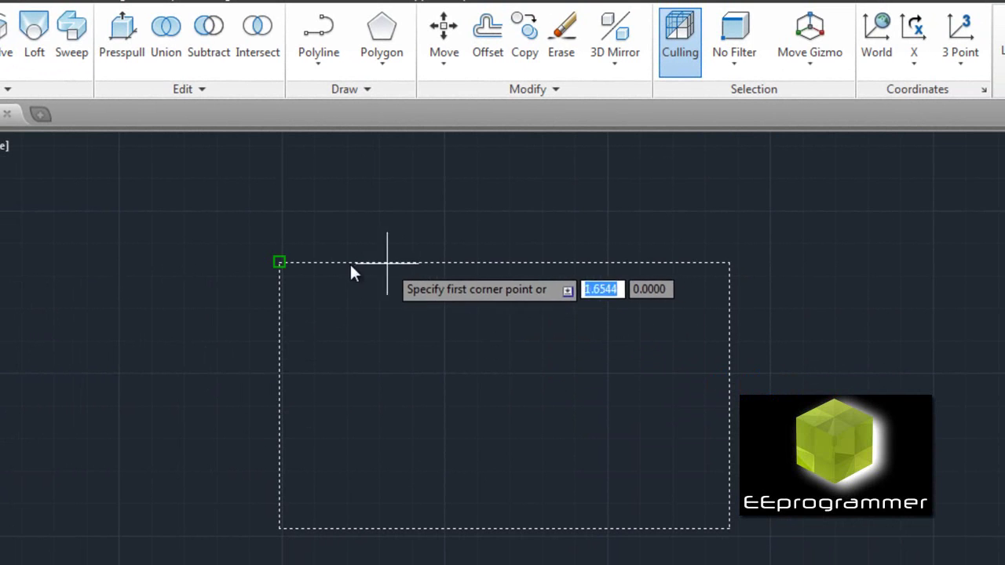
pyautogui.click(281, 264)
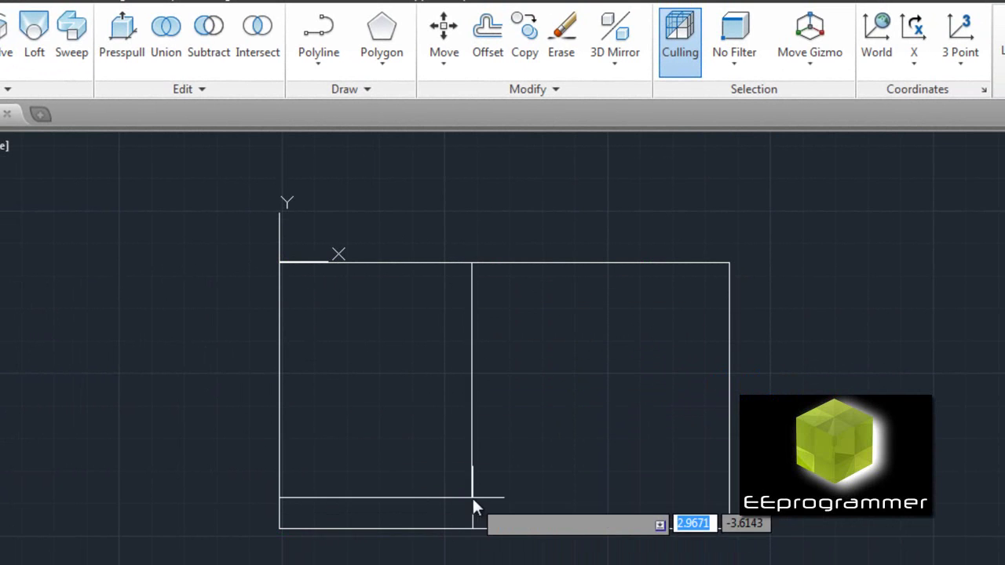
pyautogui.click(502, 480)
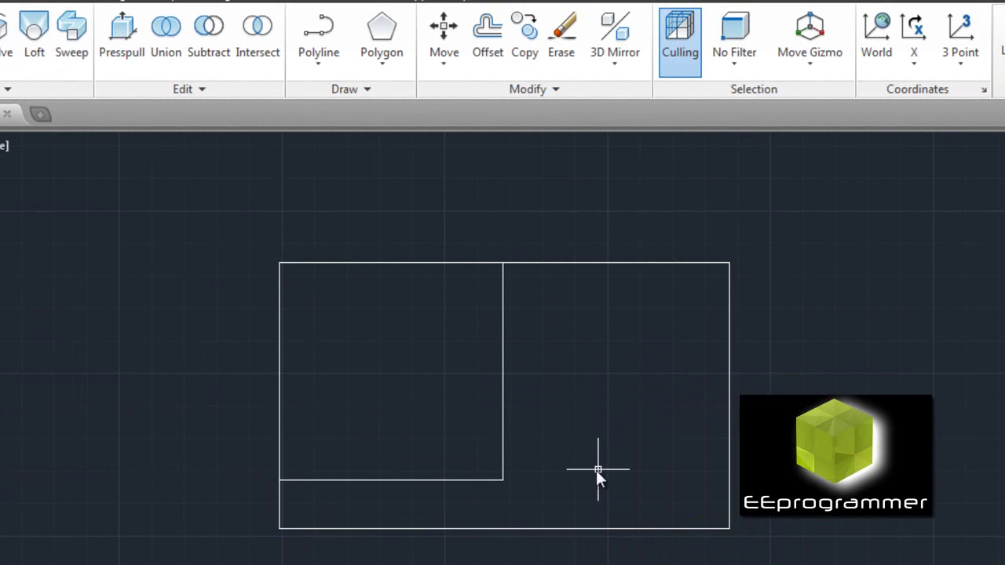
pyautogui.keyDown('shift'); pyautogui.moveTo(612, 468); pyautogui.dragTo(634, 366, button='middle'); pyautogui.keyUp('shift')
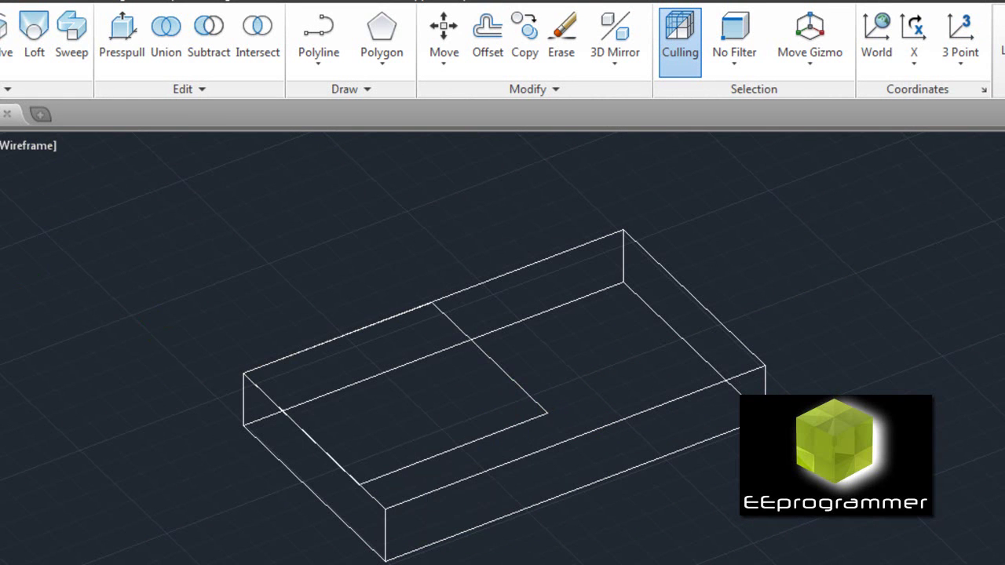
# Extrude the inner rectangle 2 units up into a box on the slab's corner.
pyautogui.click(0, 35)
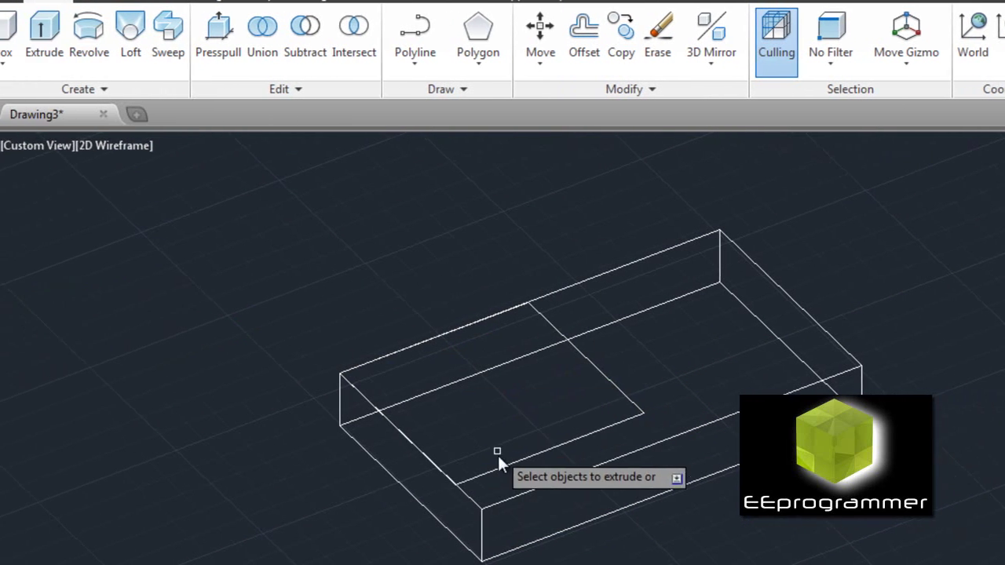
pyautogui.click(522, 468)
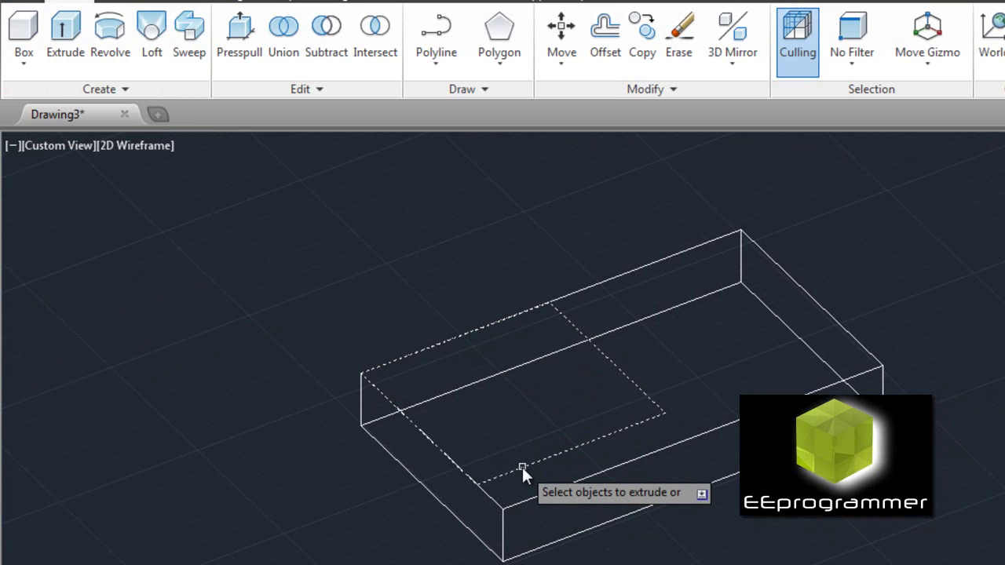
pyautogui.press('Return')
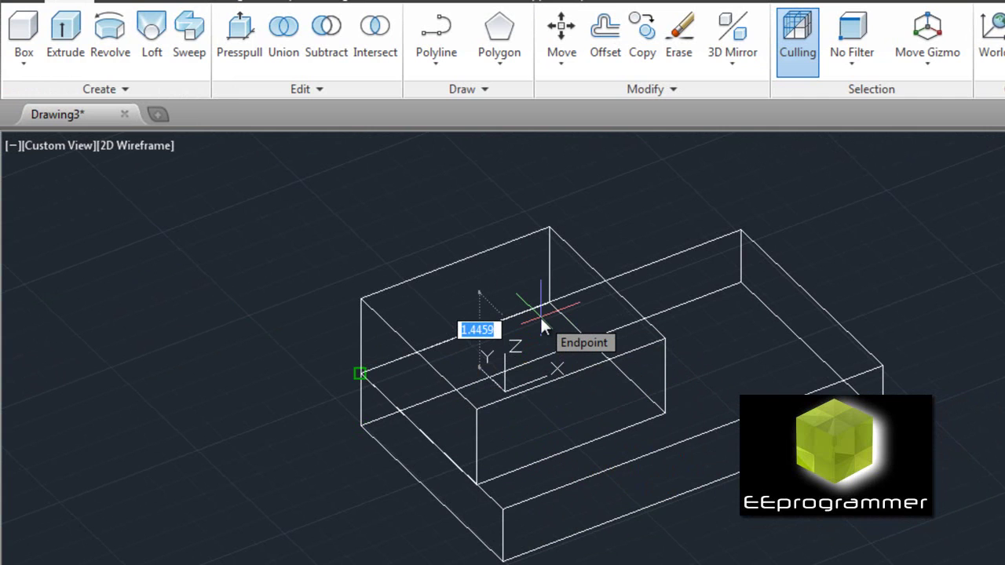
pyautogui.write('2')
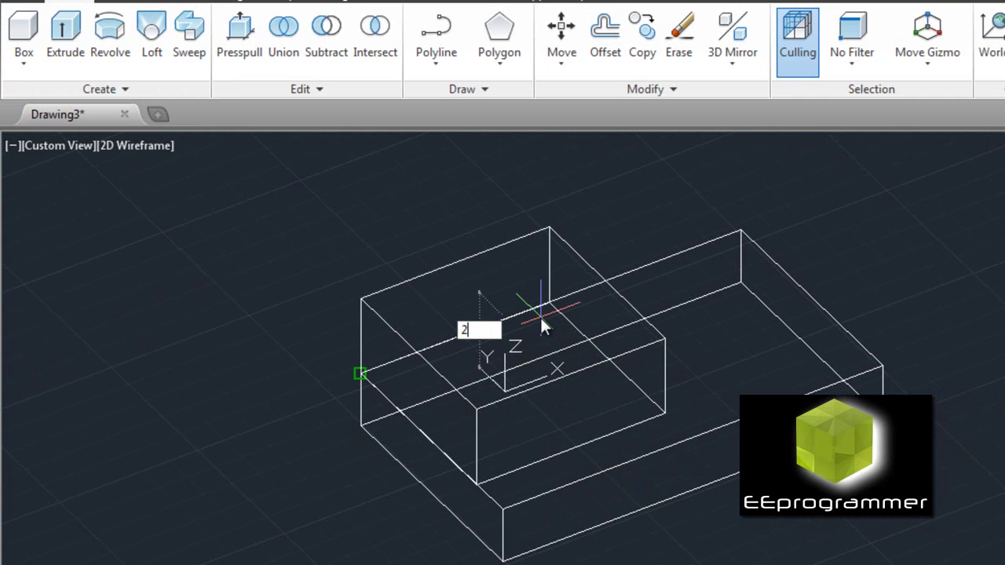
pyautogui.press('Return')
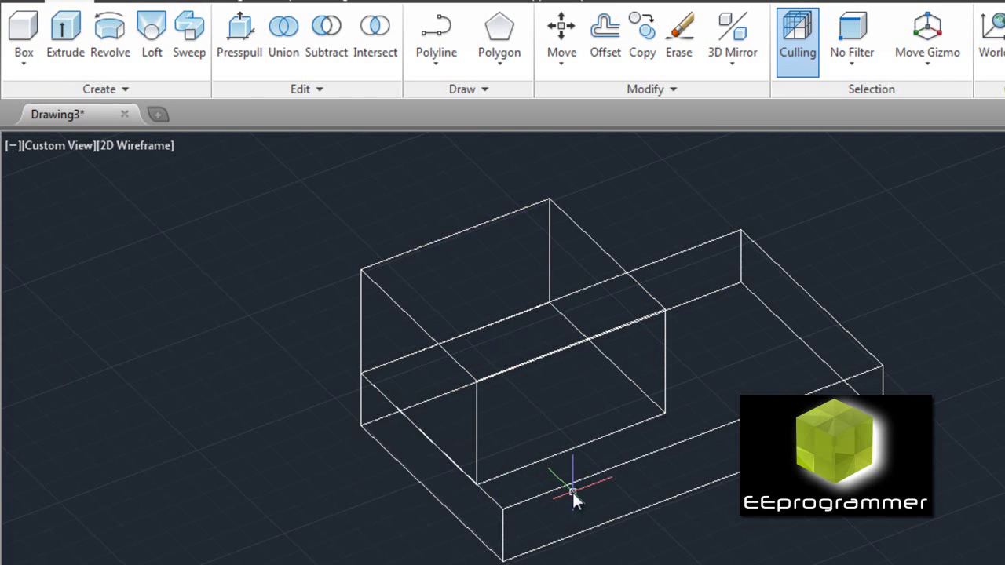
# Move the upper box off to the left of the slab.
pyautogui.click(526, 364)
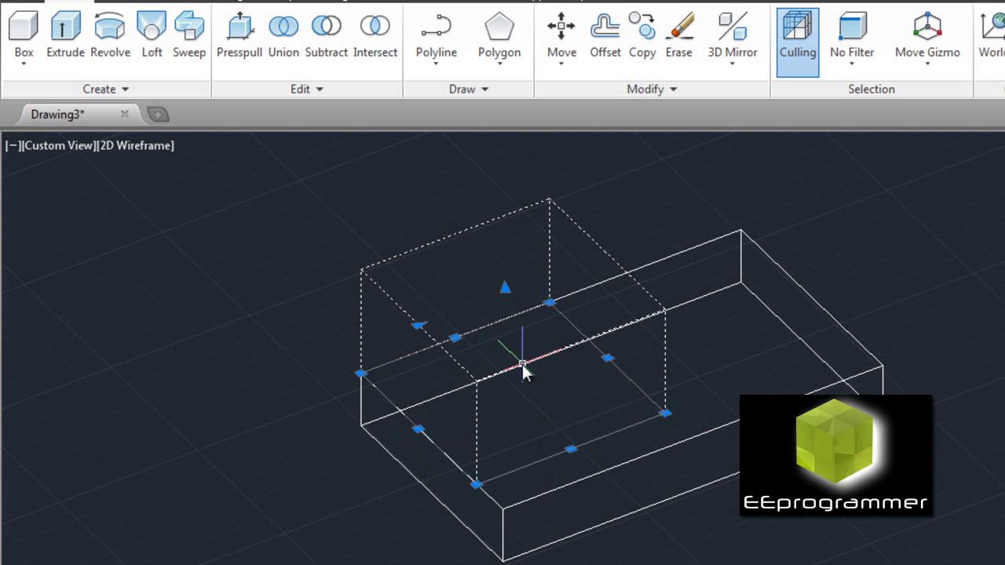
pyautogui.write('m')
pyautogui.press('Return')
pyautogui.click(522, 366)
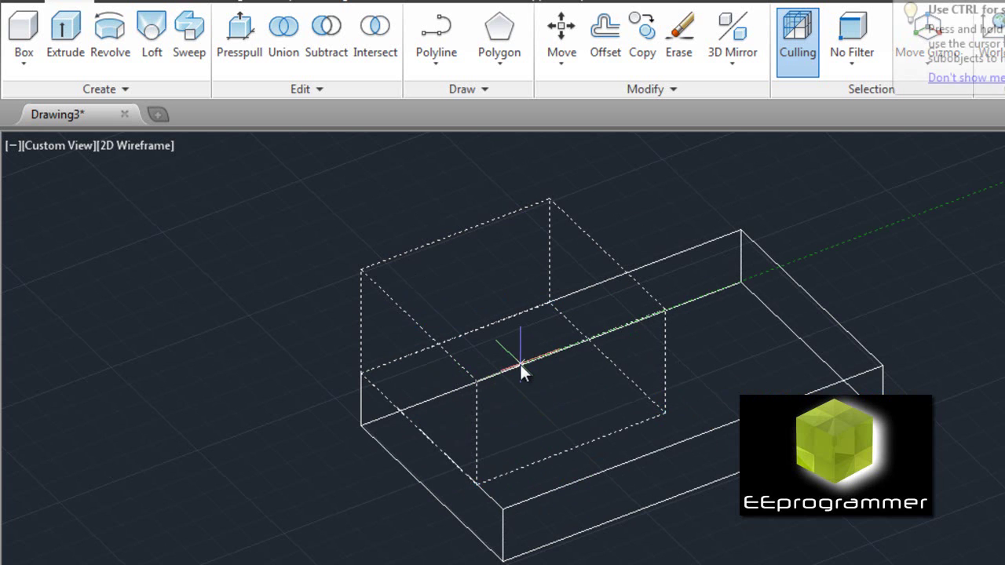
pyautogui.click(185, 502)
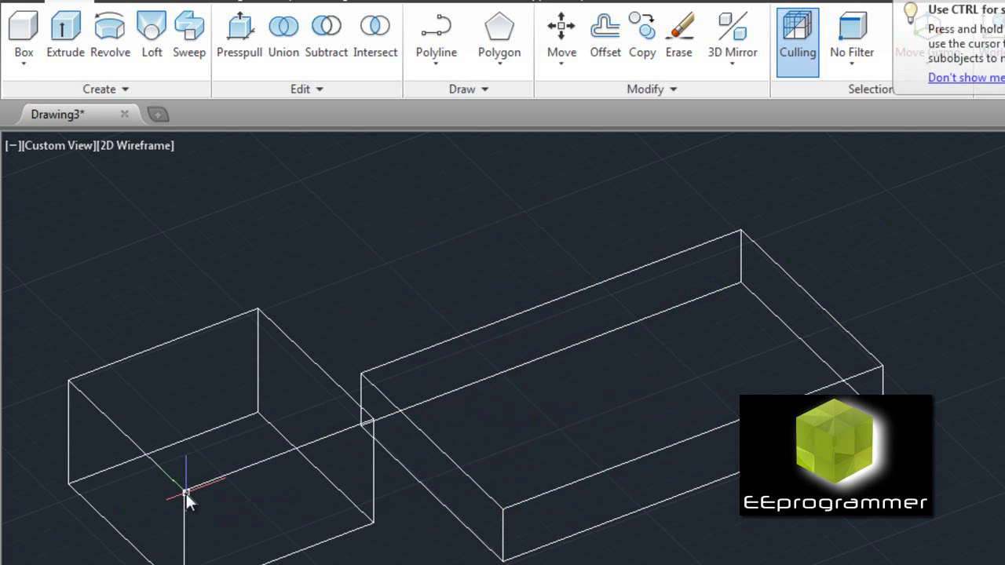
pyautogui.keyDown('shift'); pyautogui.moveTo(415, 531); pyautogui.dragTo(398, 502, button='middle'); pyautogui.keyUp('shift')
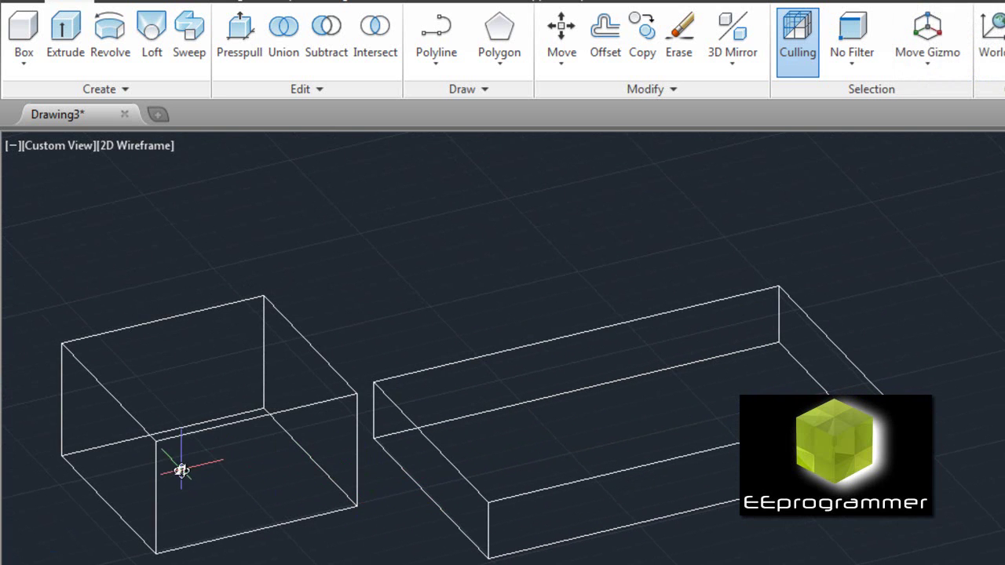
# Move the box back, snapping its lower-left corner onto the slab's corner.
pyautogui.click(157, 475)
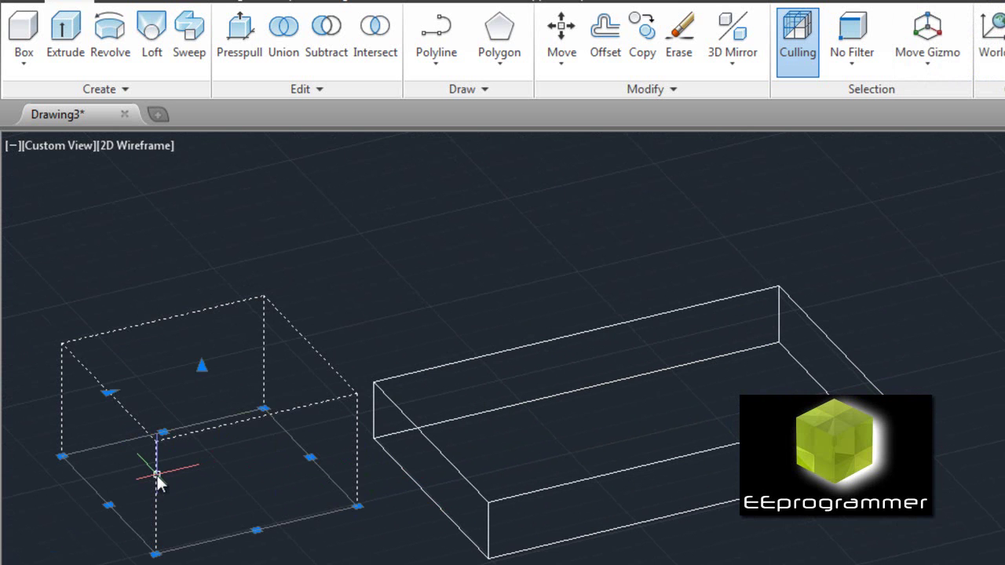
pyautogui.write('m')
pyautogui.press('Return')
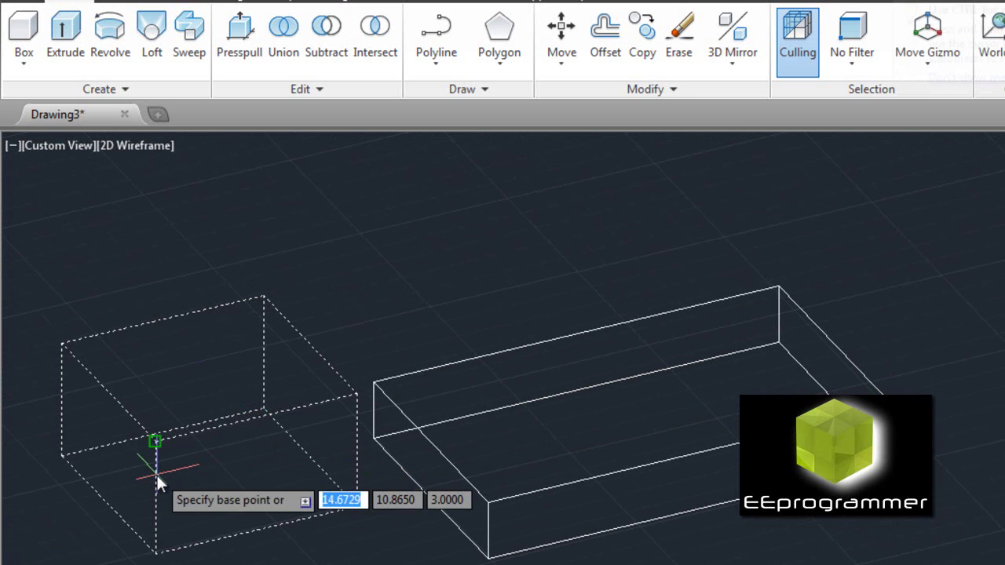
pyautogui.click(64, 462)
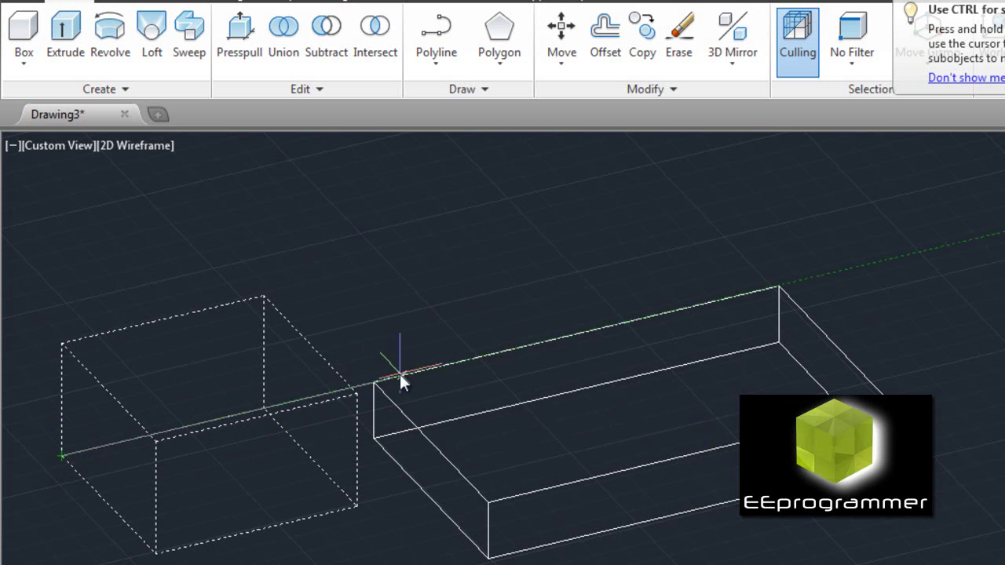
pyautogui.click(373, 386)
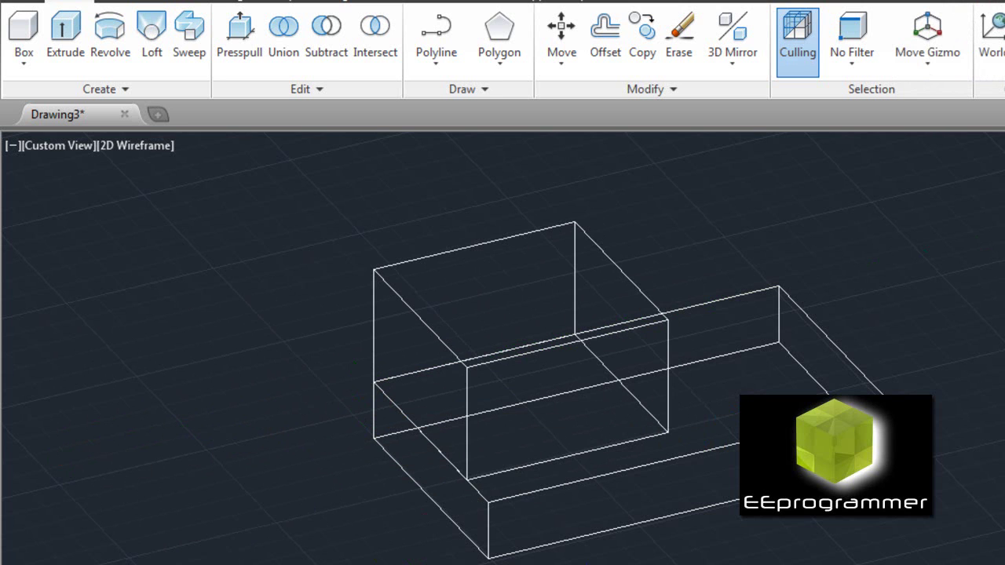
pyautogui.click(467, 432)
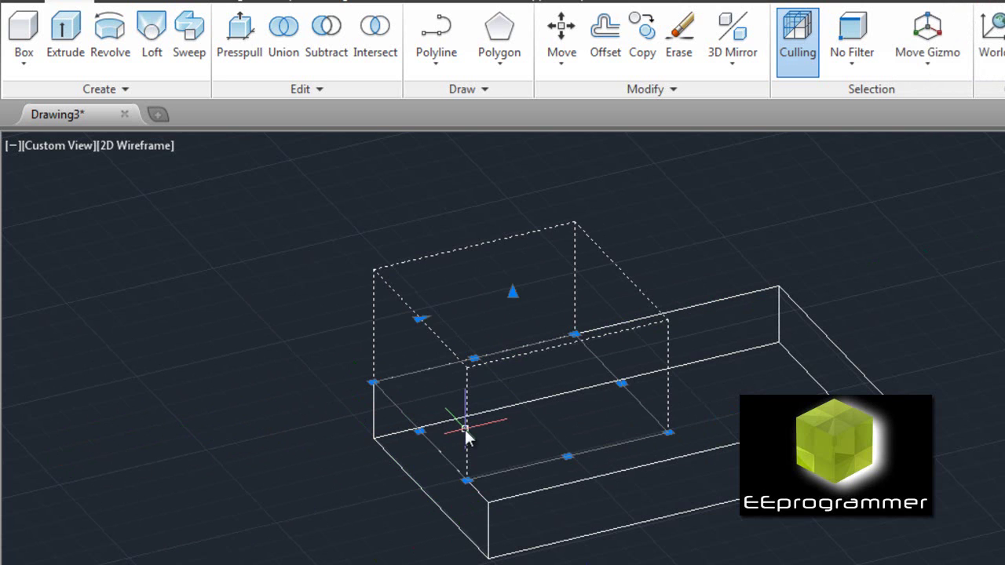
pyautogui.press('Escape')
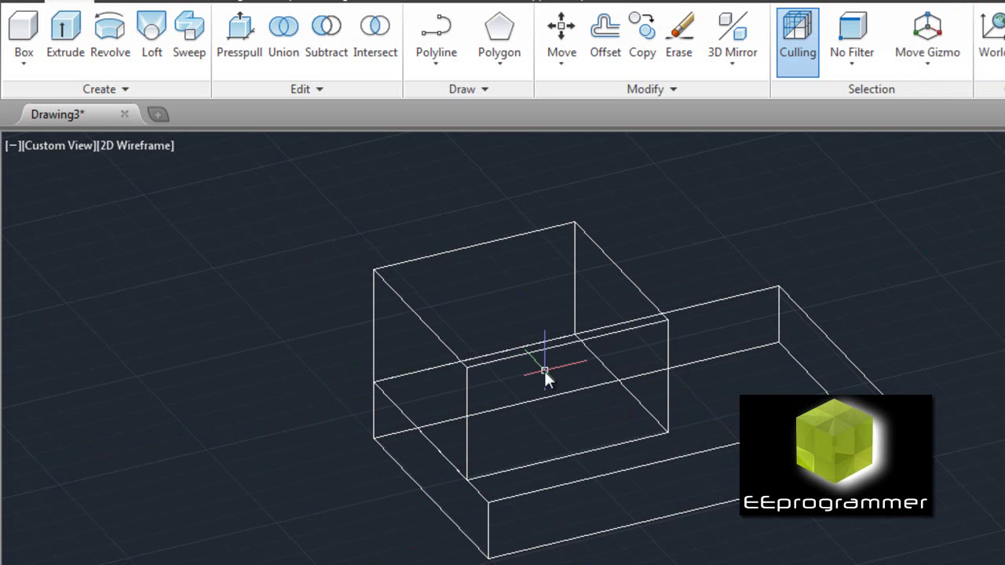
# Move the box so it sits on the slab's right end.
pyautogui.click(530, 353)
pyautogui.write('m')
pyautogui.press('Return')
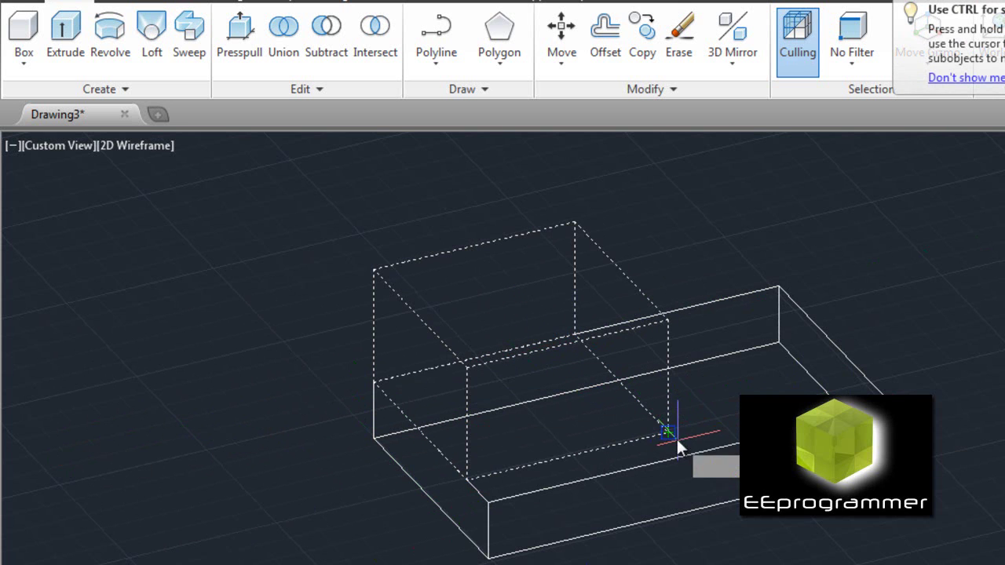
pyautogui.click(668, 431)
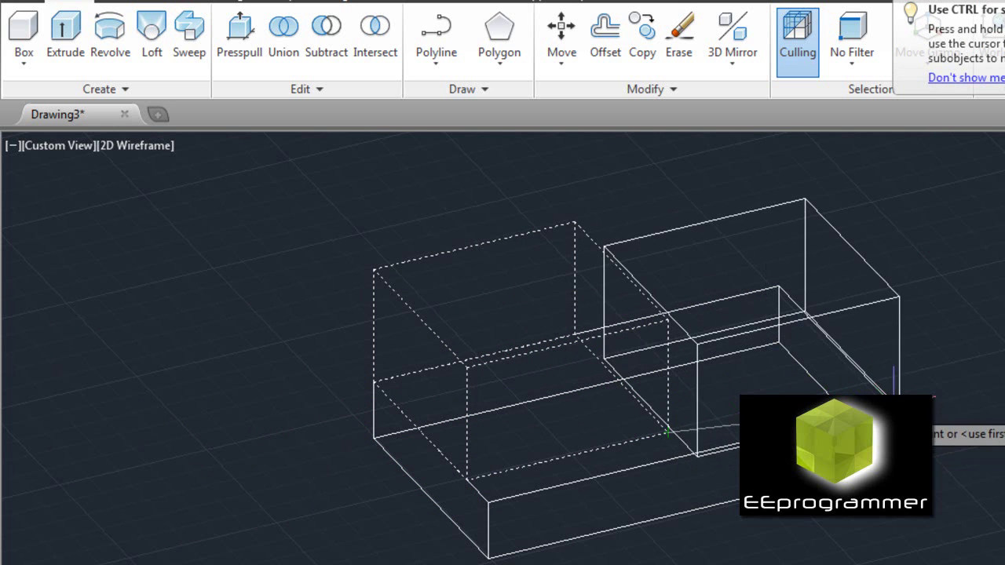
pyautogui.click(892, 406)
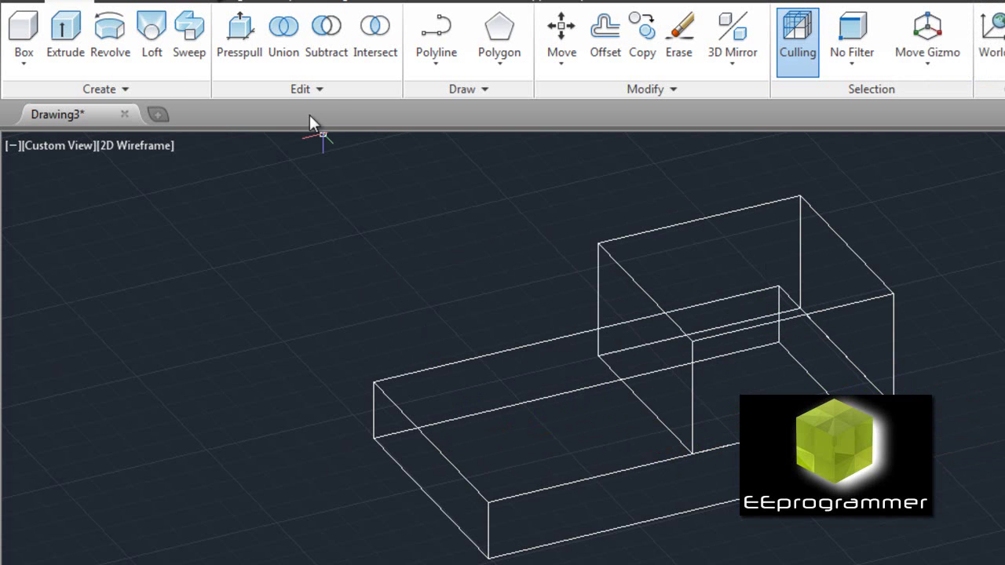
pyautogui.click(282, 63)
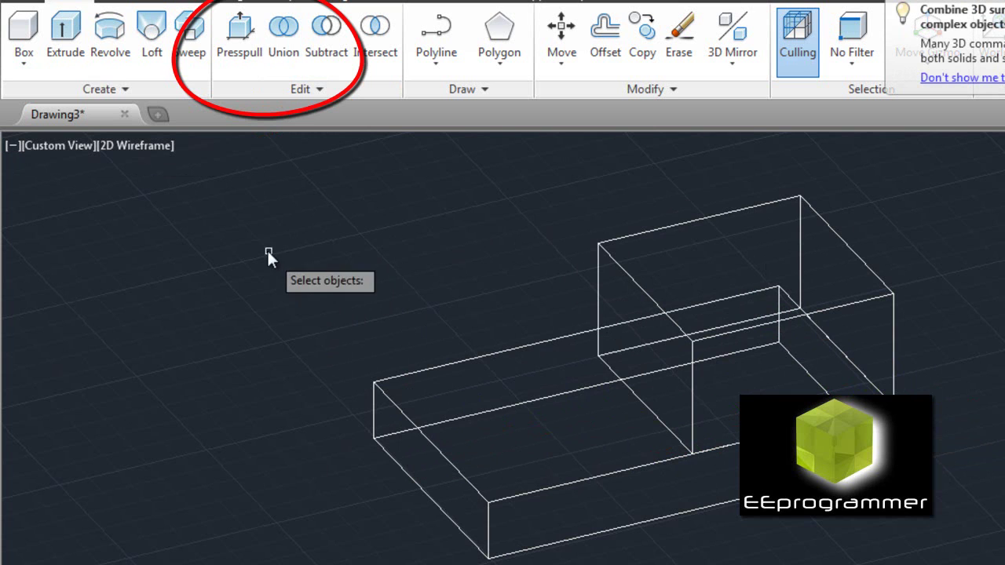
# Union the slab and upper box, then check the result is one solid.
pyautogui.click(251, 195)
pyautogui.click(994, 562)
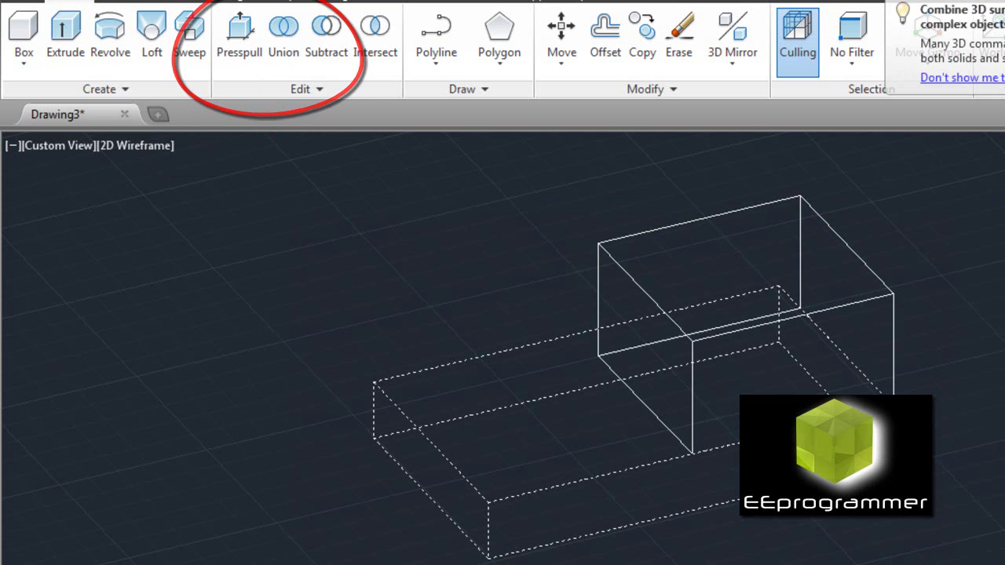
pyautogui.click(532, 159)
pyautogui.click(991, 485)
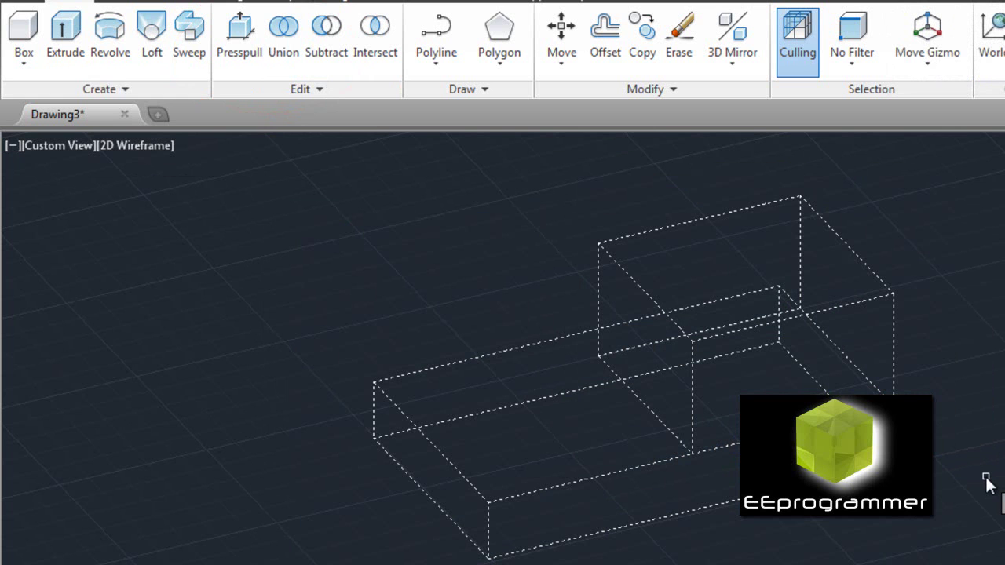
pyautogui.press('Escape')
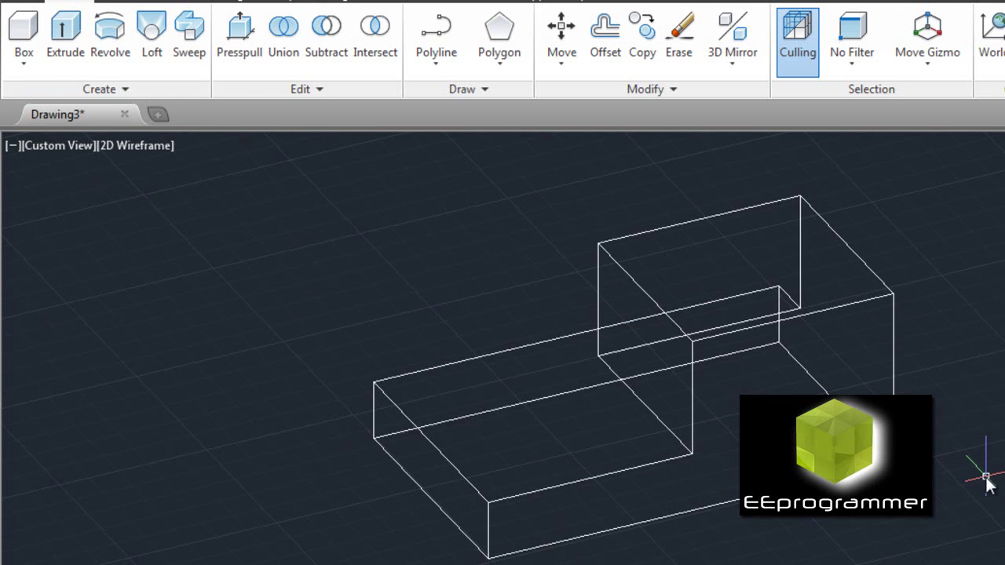
pyautogui.click(739, 352)
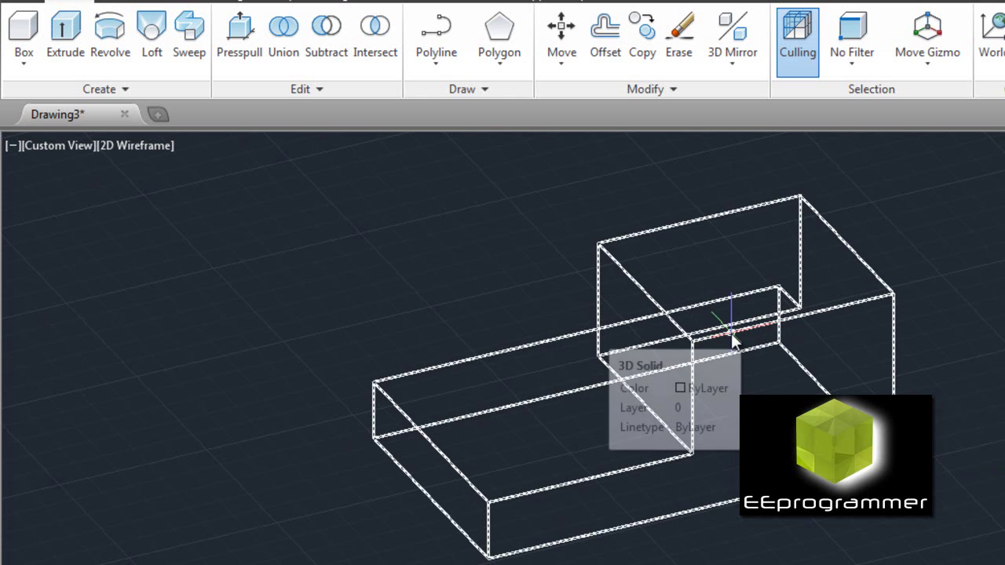
pyautogui.press('Escape')
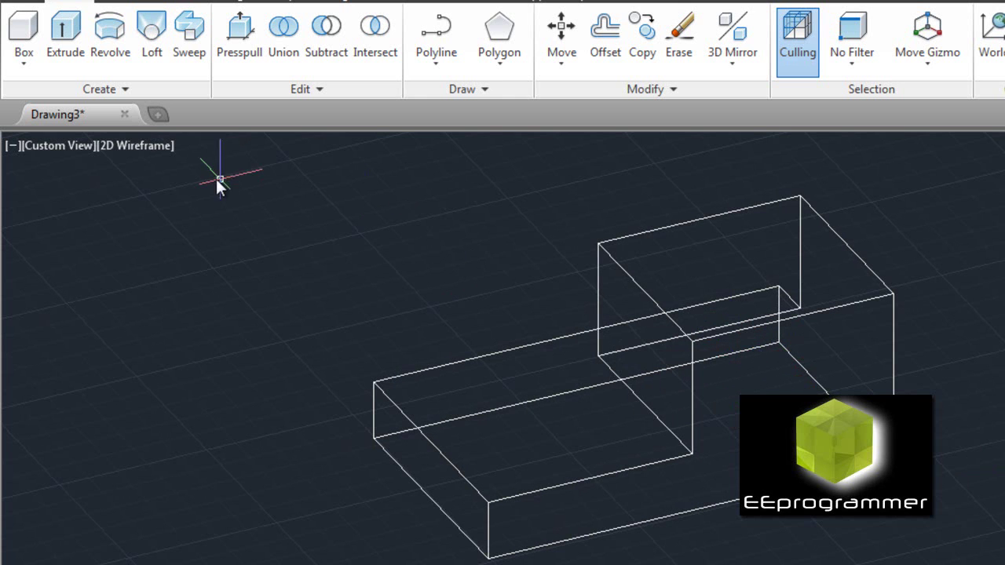
# Switch the viewport to the Realistic visual style and orbit around the L-shaped solid.
pyautogui.click(127, 145)
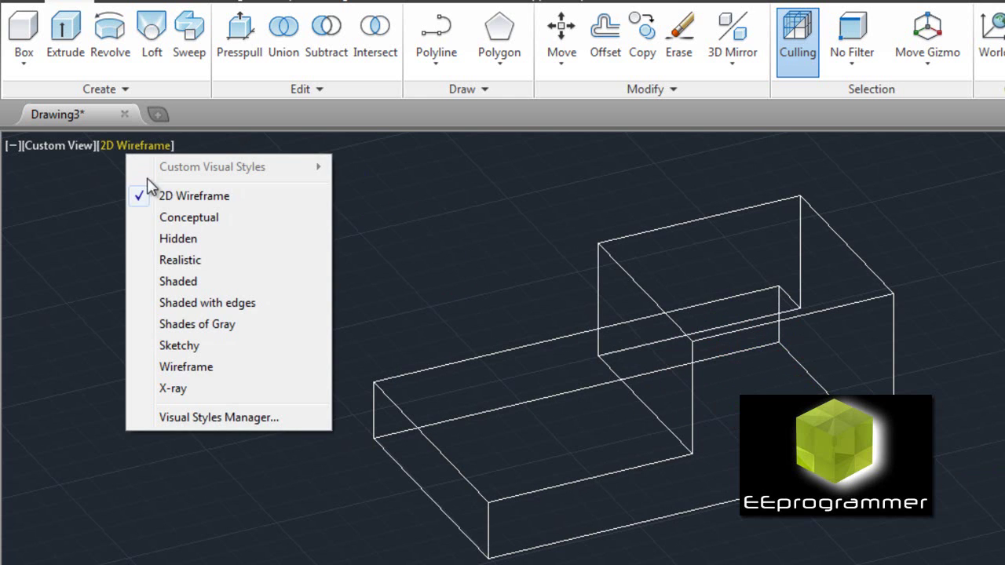
pyautogui.click(197, 262)
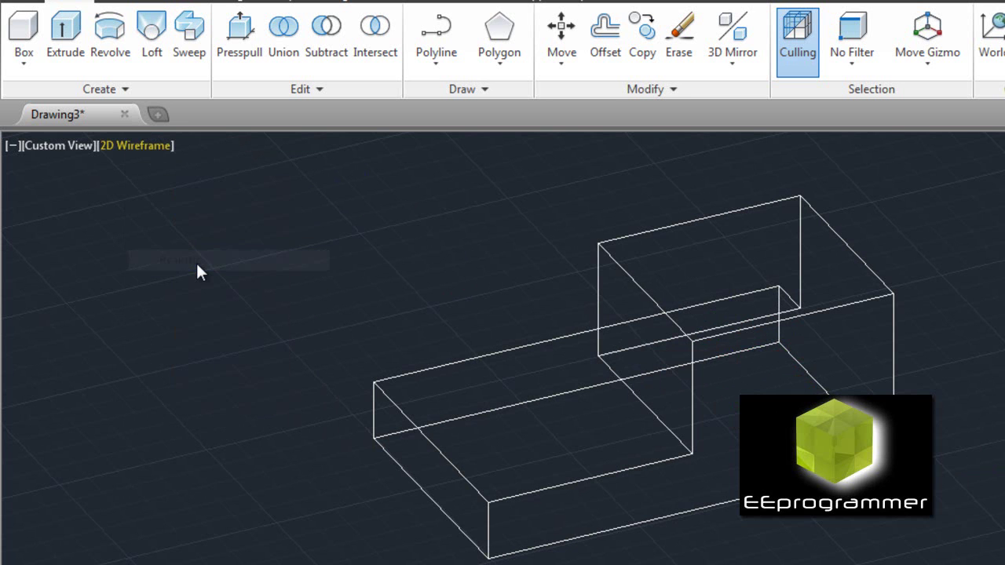
pyautogui.keyDown('shift'); pyautogui.moveTo(278, 323); pyautogui.dragTo(804, 320, button='middle'); pyautogui.keyUp('shift')
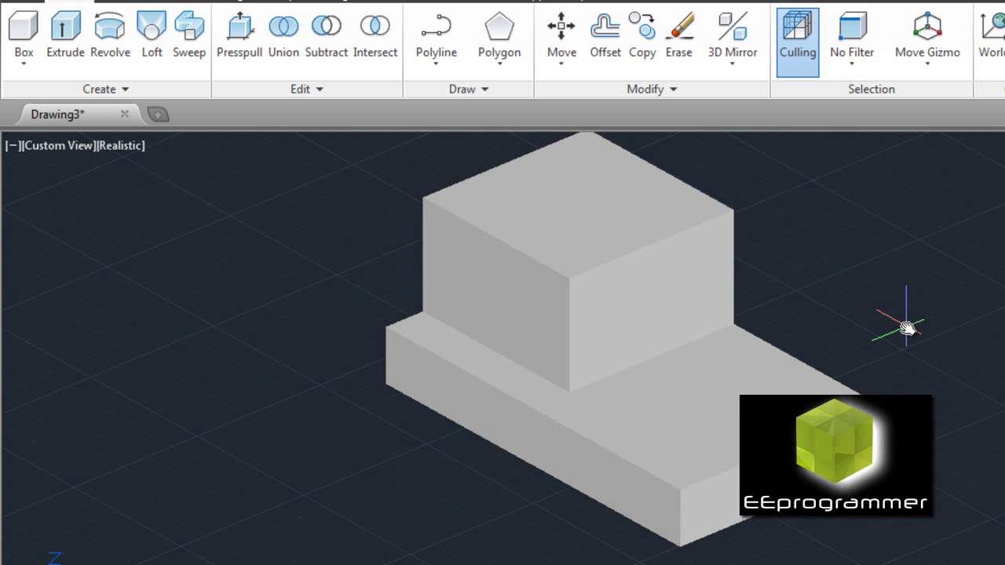
# Draw a circle beside the slab's front end.
pyautogui.write('c')
pyautogui.press('Return')
pyautogui.moveTo(908, 538); pyautogui.dragTo(816, 448, button='middle')
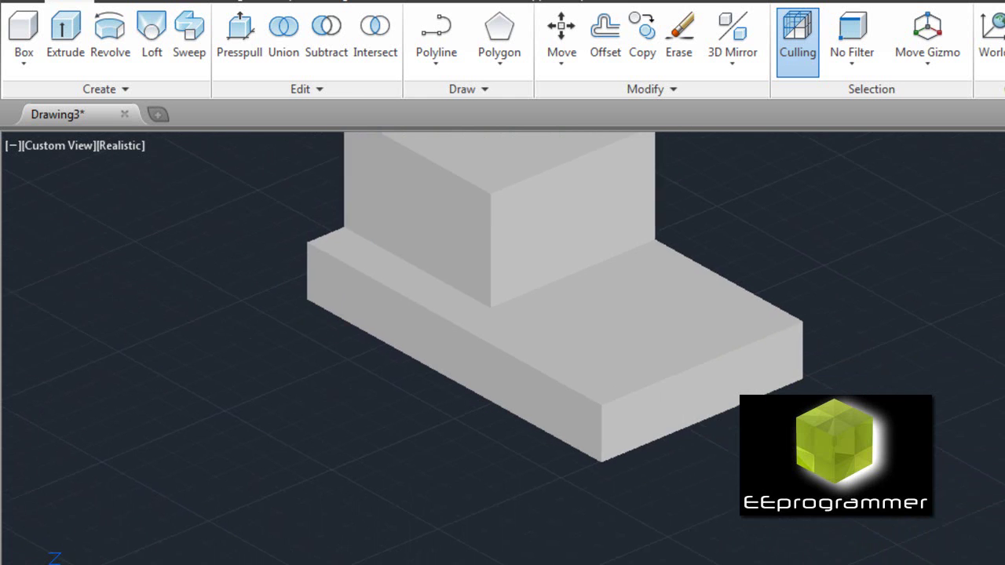
pyautogui.click(742, 524)
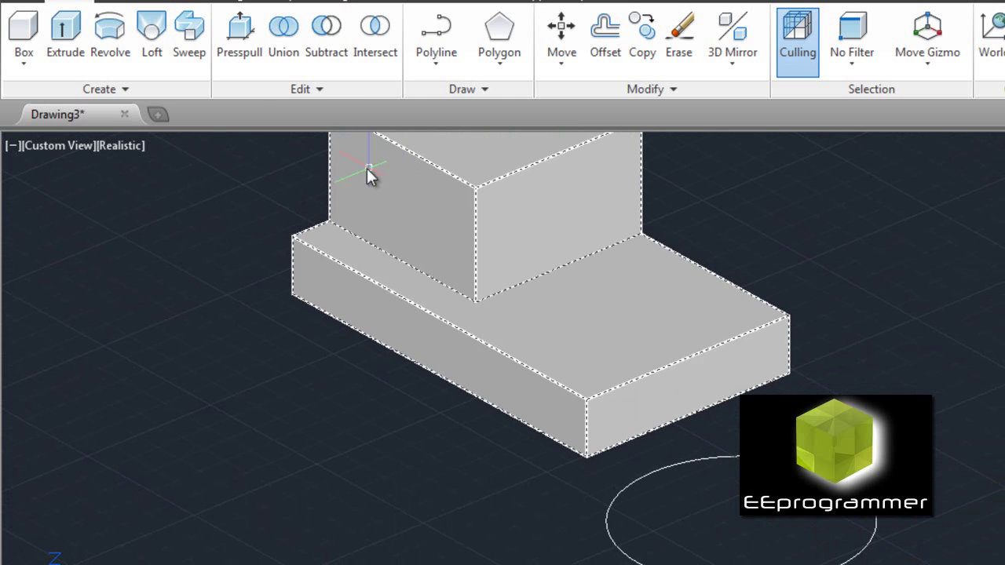
# Extrude the circle 4 units up into a cylinder.
pyautogui.click(62, 35)
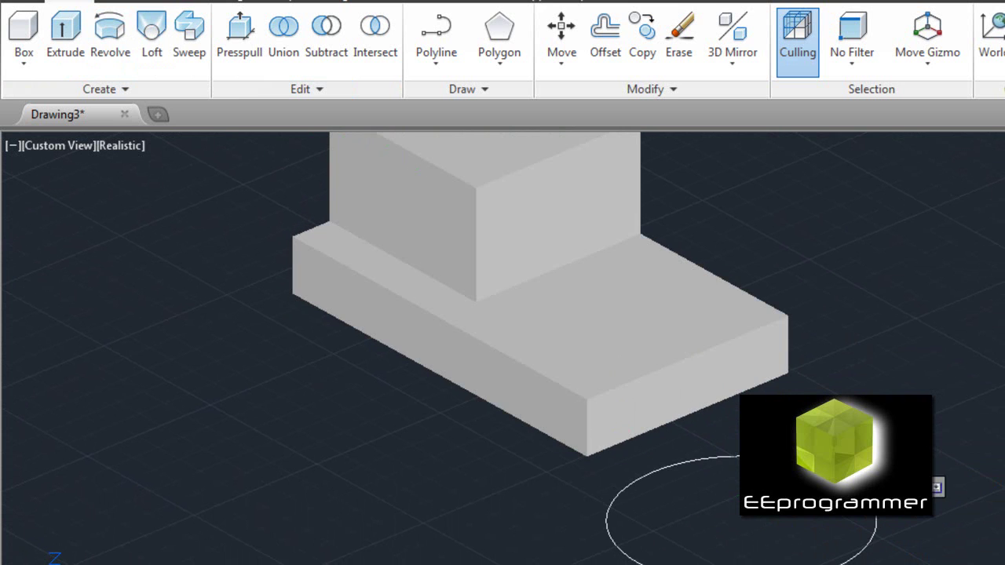
pyautogui.click(738, 454)
pyautogui.press('Return')
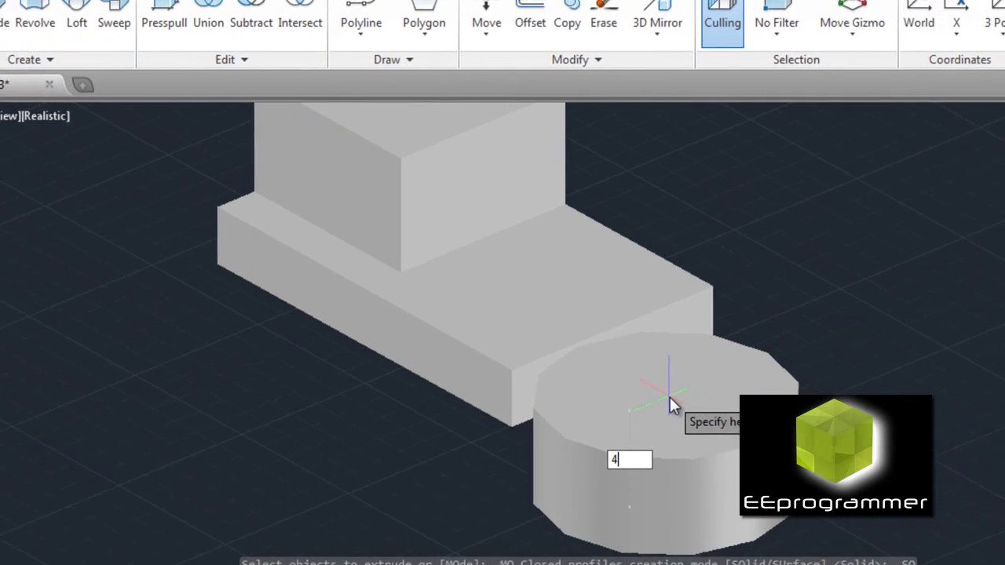
pyautogui.write('4')
pyautogui.press('Return')
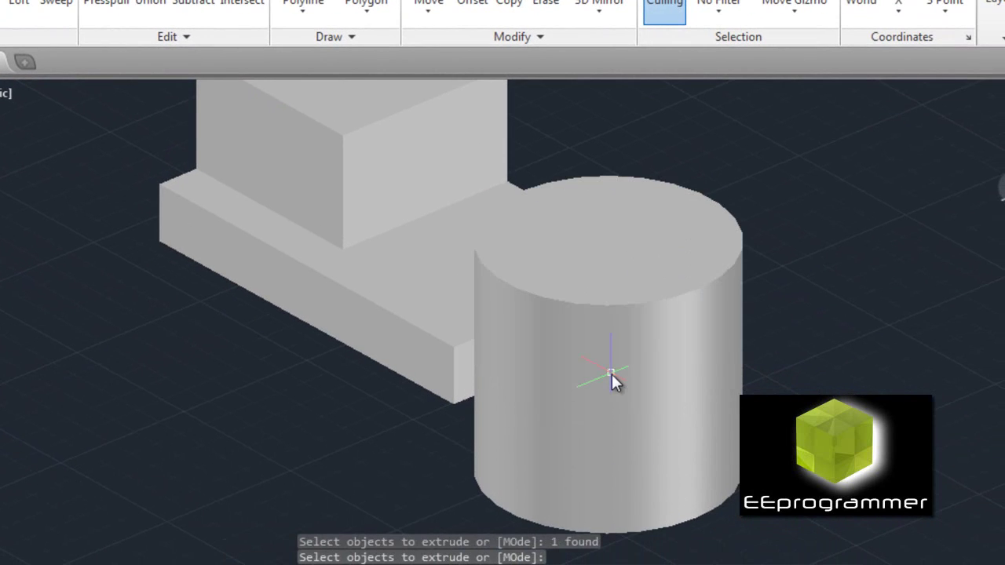
pyautogui.click(612, 374)
pyautogui.press('Return')
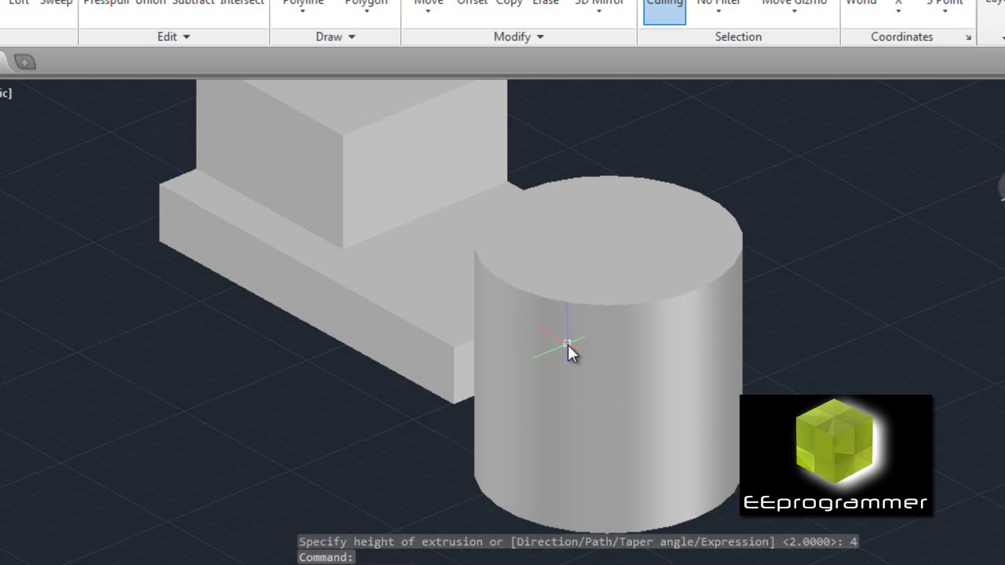
# In 2D Wireframe, move the cylinder from its base centre to overlap the slab's end.
pyautogui.click(4, 95)
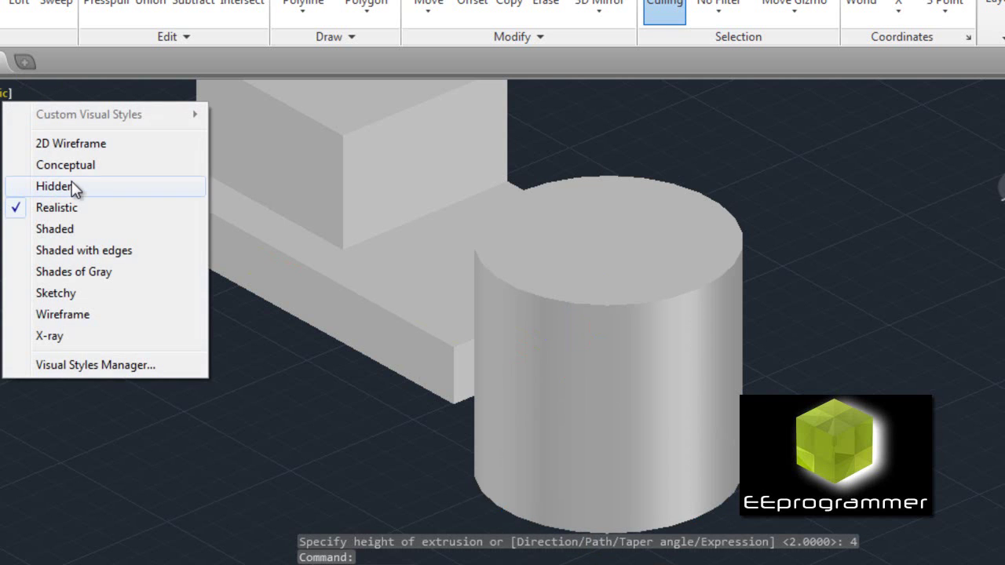
pyautogui.click(76, 146)
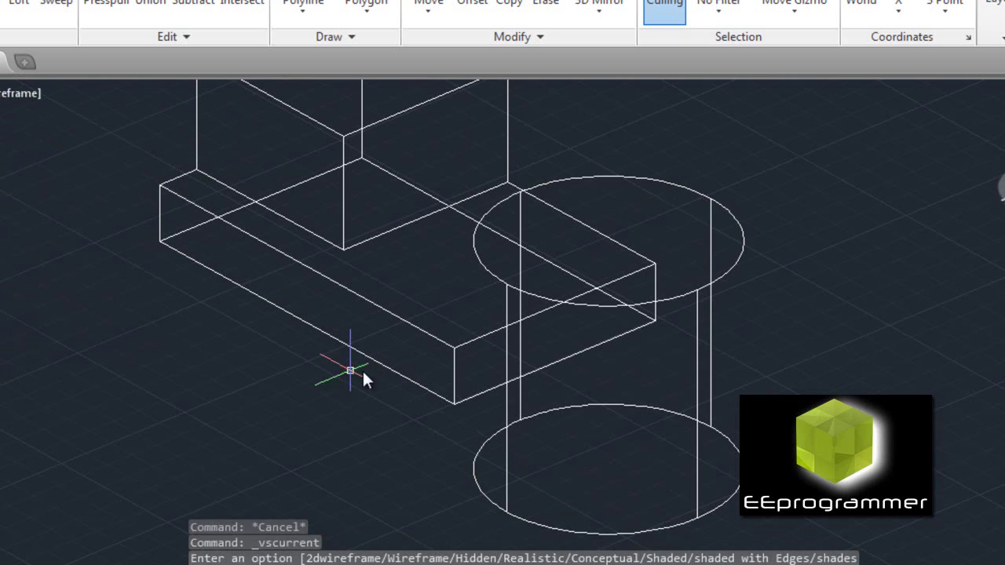
pyautogui.click(480, 493)
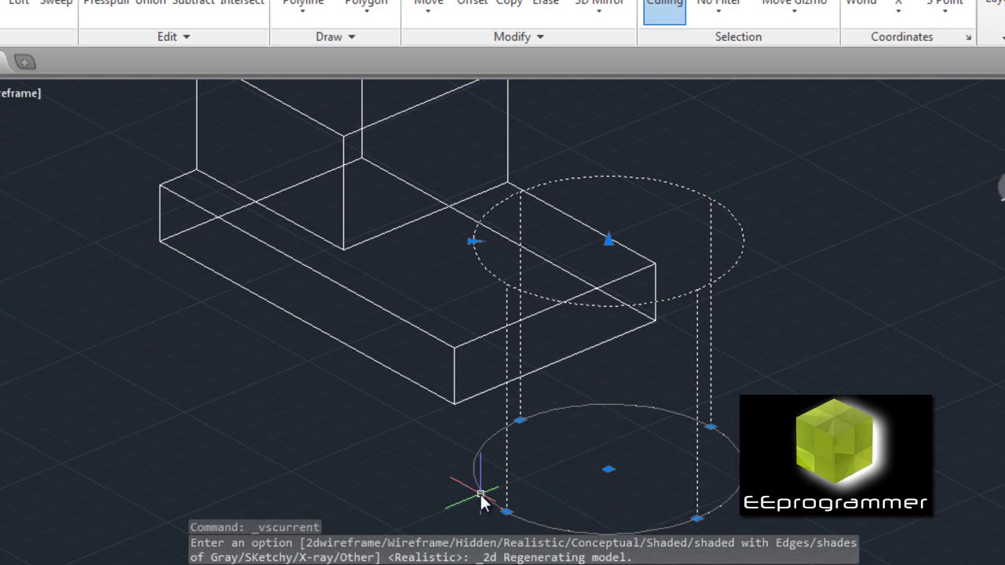
pyautogui.write('m')
pyautogui.press('Return')
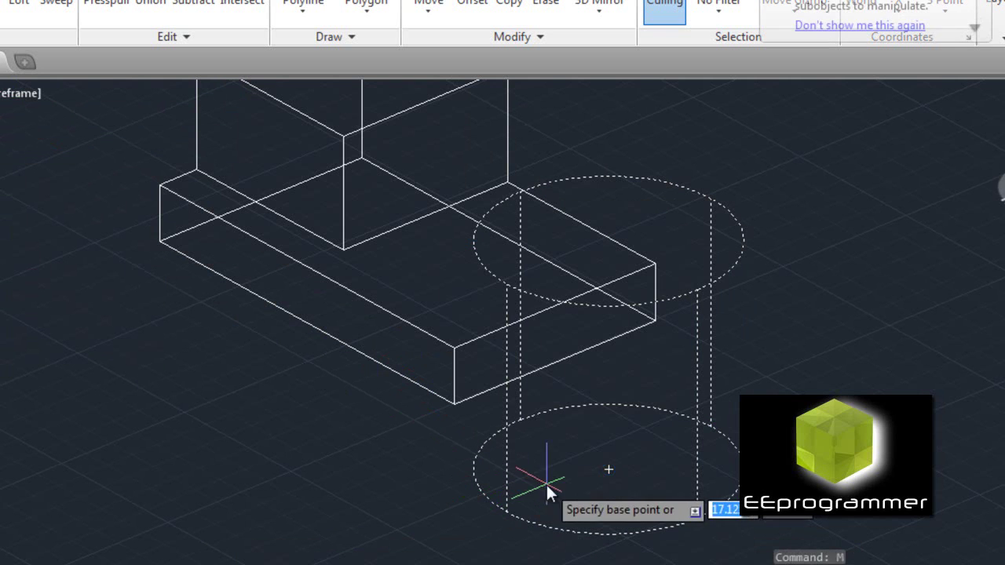
pyautogui.click(610, 470)
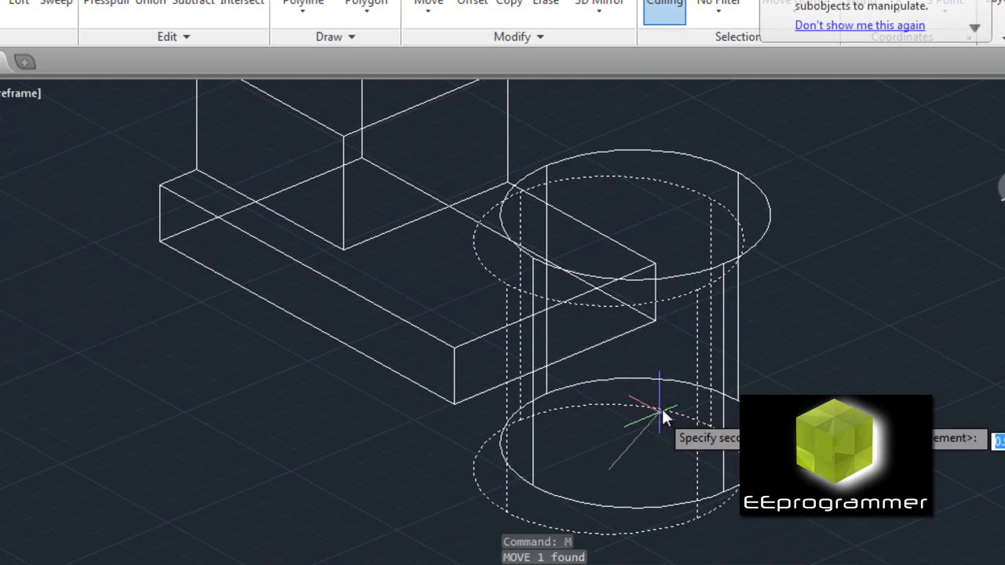
pyautogui.click(658, 323)
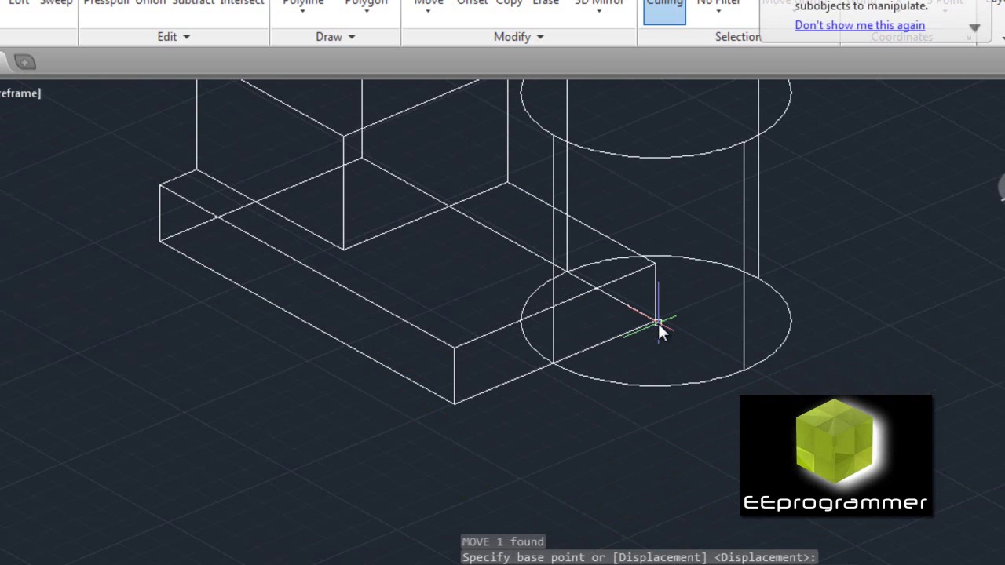
pyautogui.moveTo(581, 435); pyautogui.dragTo(587, 519, button='middle')
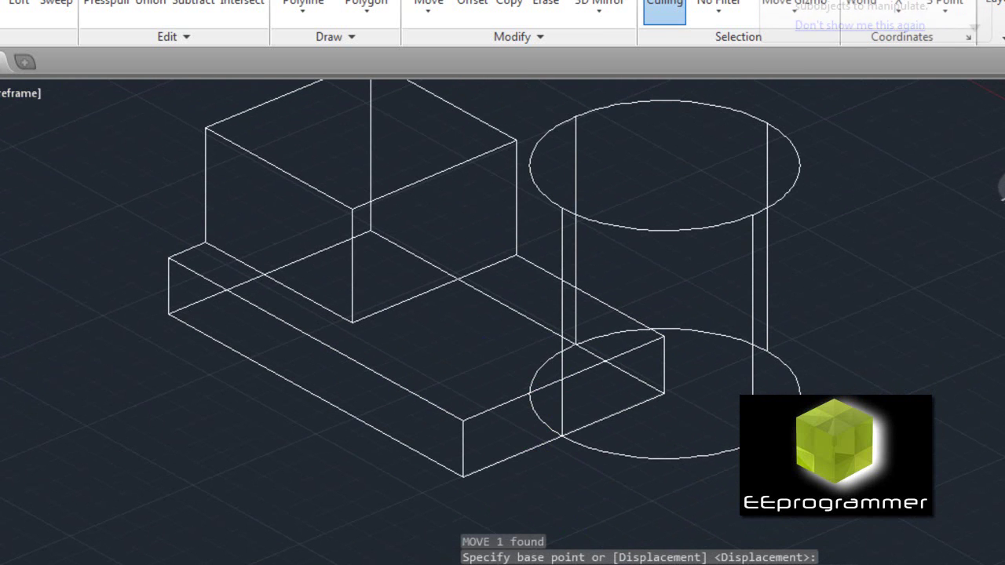
# Return to Realistic style and union the L-shaped block with the cylinder.
pyautogui.click(13, 94)
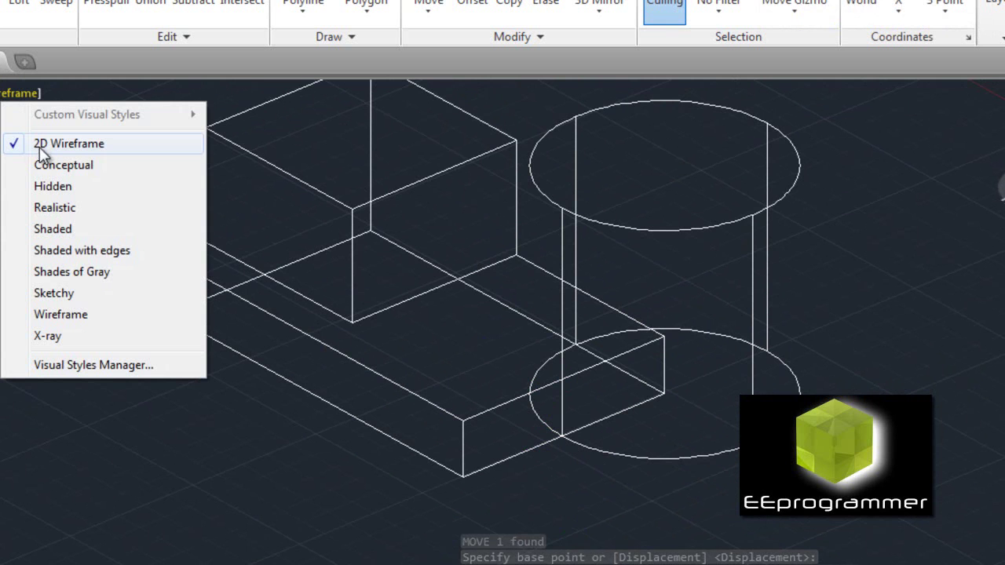
pyautogui.click(76, 207)
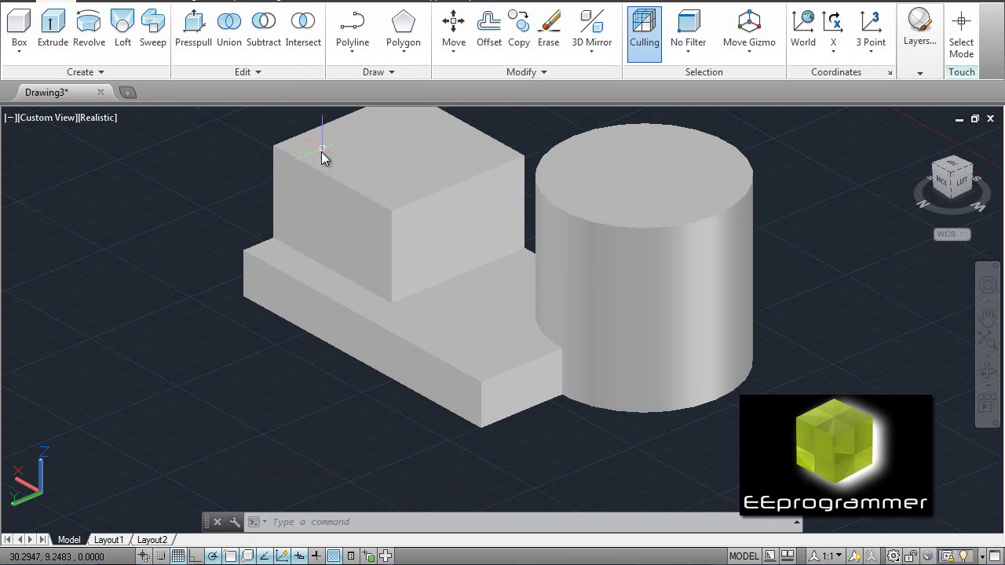
pyautogui.click(229, 31)
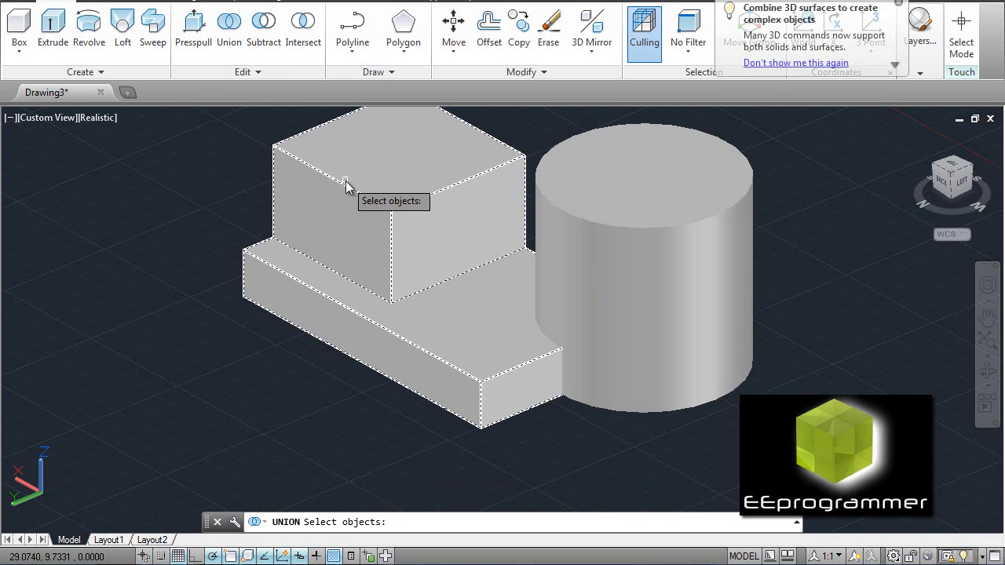
pyautogui.click(345, 181)
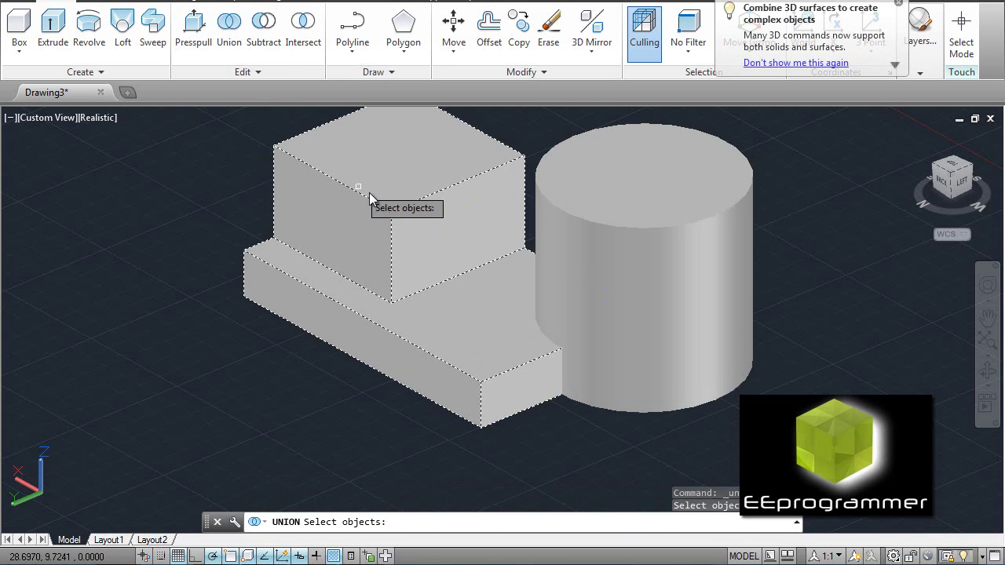
pyautogui.click(571, 216)
pyautogui.press('Return')
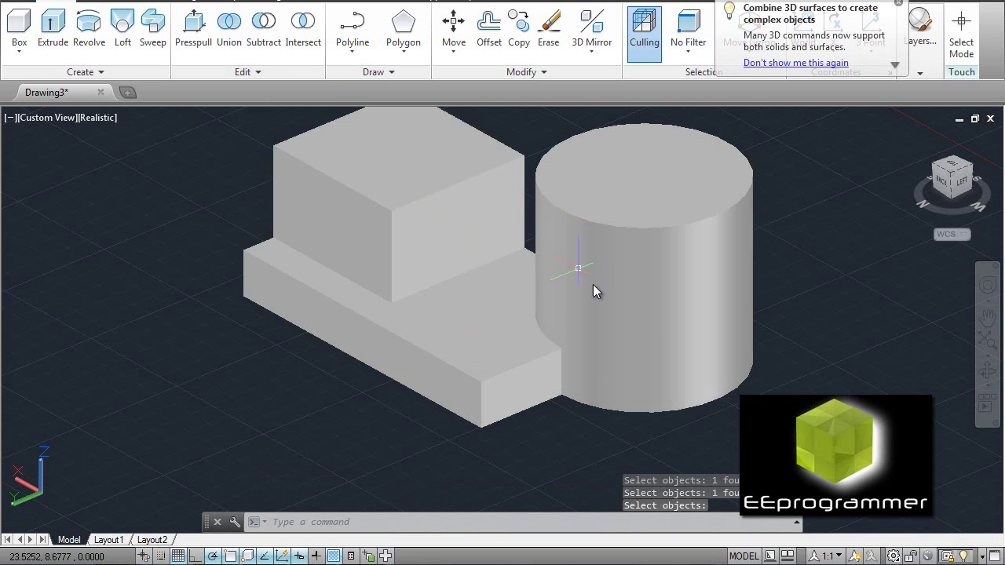